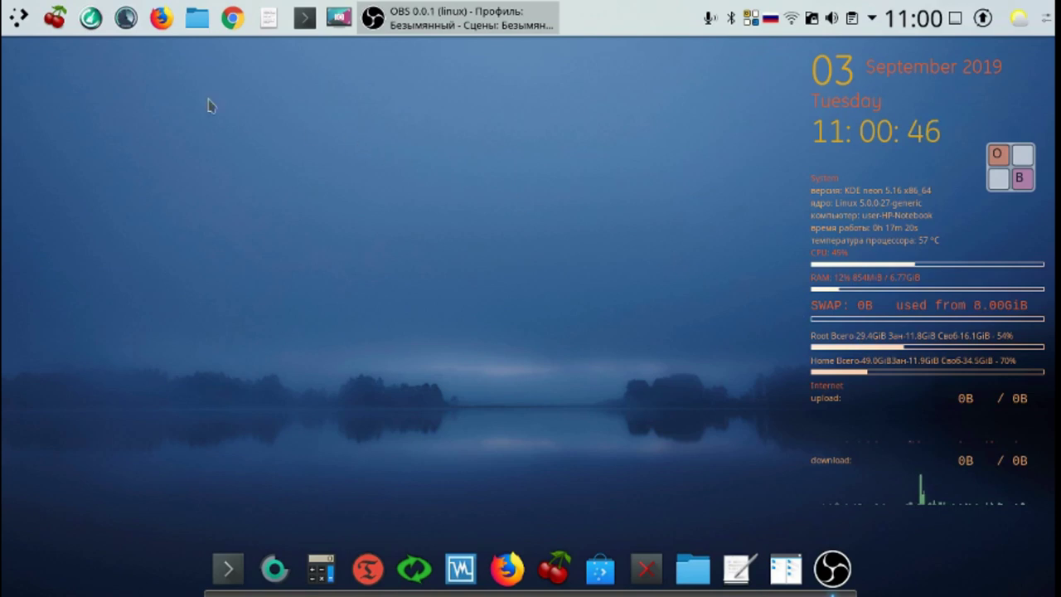
Review the installed programs in the Internet, Multimedia and Office categories of the application launcher
left_click(18, 18)
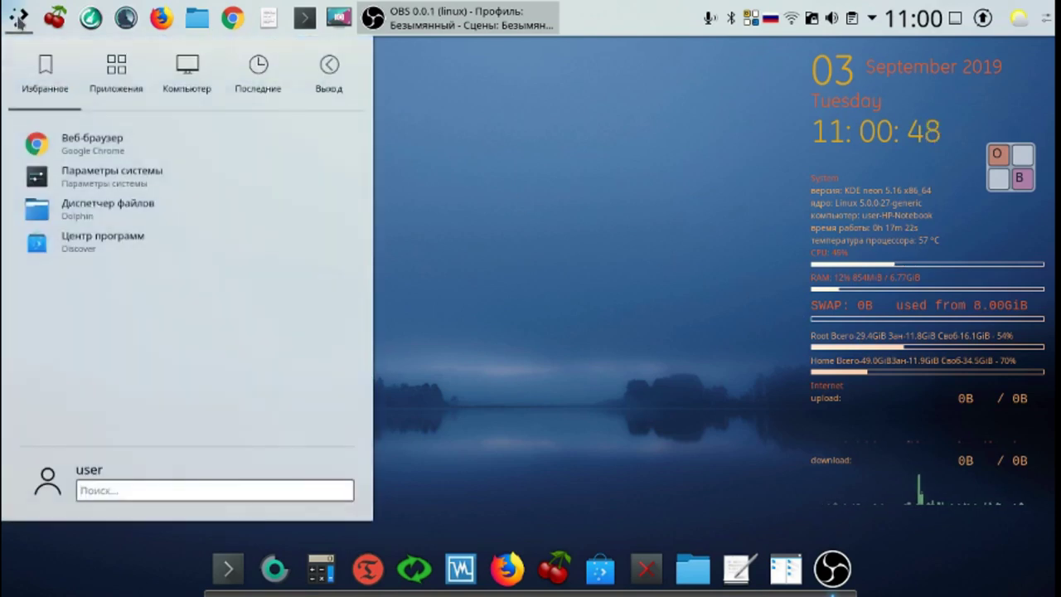
left_click(115, 70)
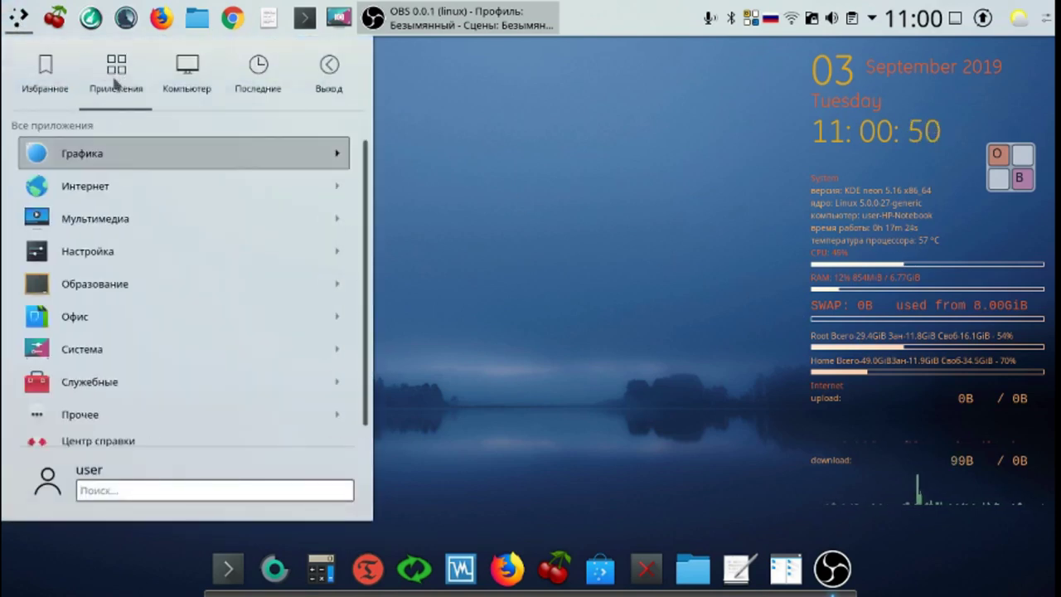
left_click(112, 194)
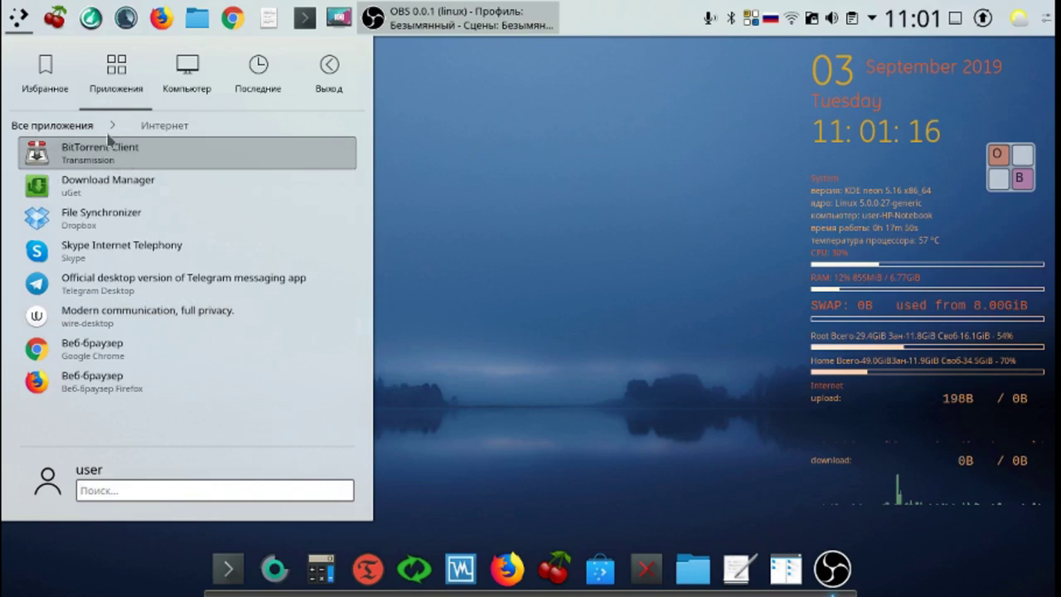
left_click(53, 129)
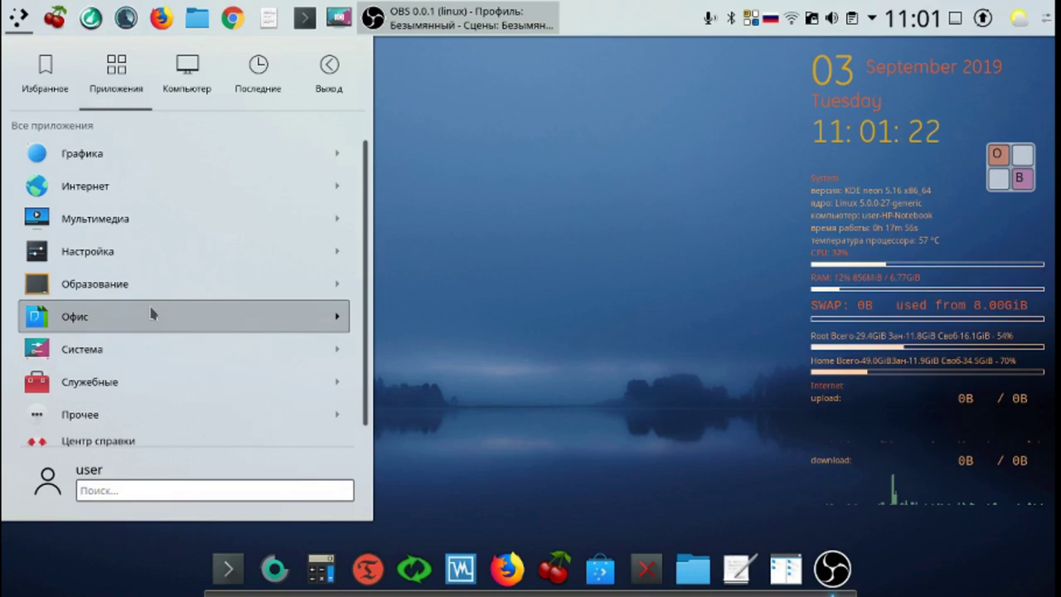
left_click(87, 218)
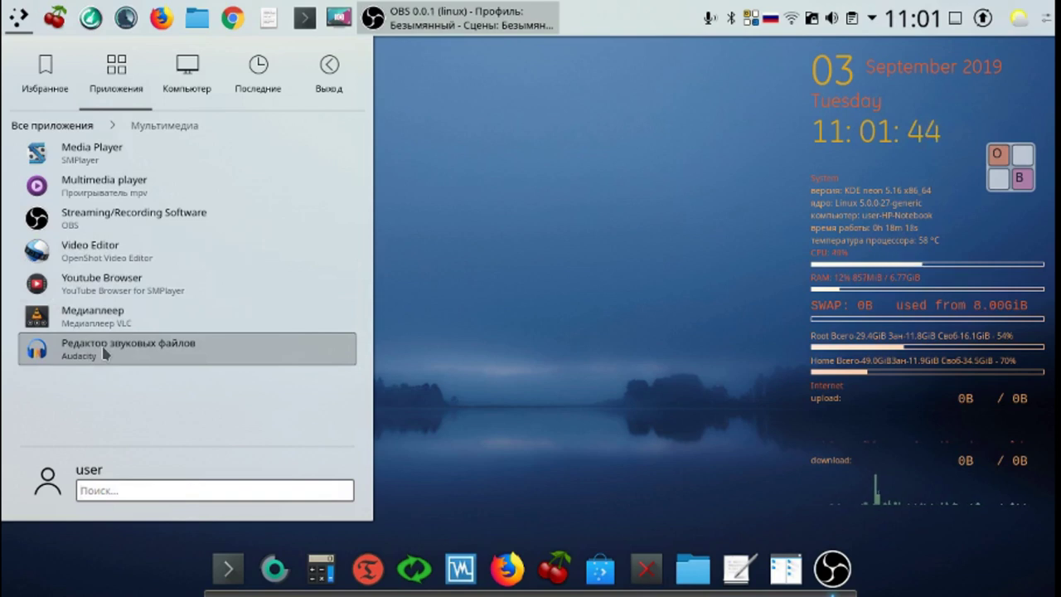
left_click(68, 132)
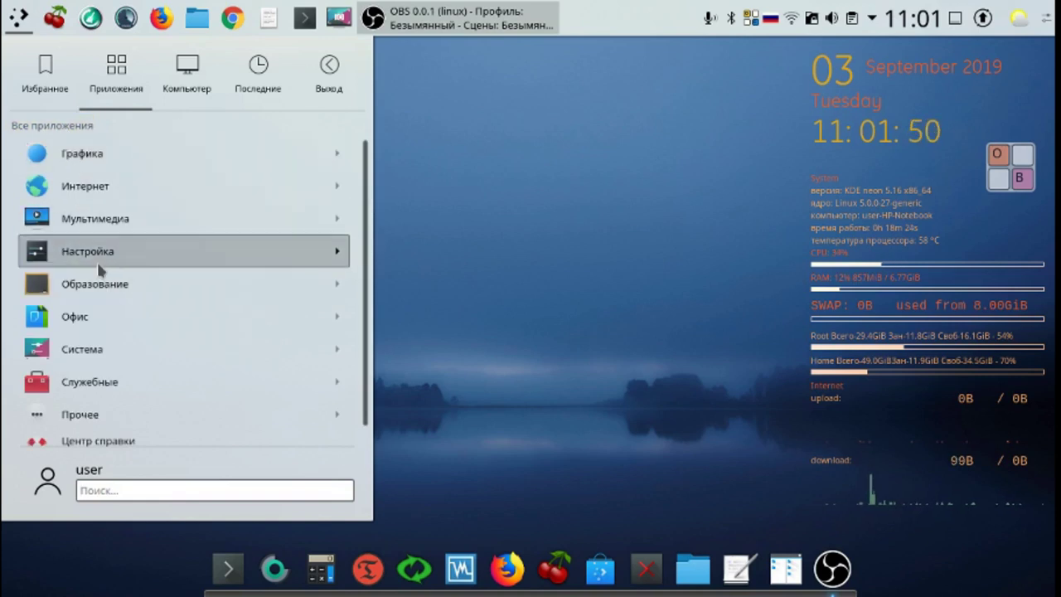
left_click(139, 322)
left_click(140, 323)
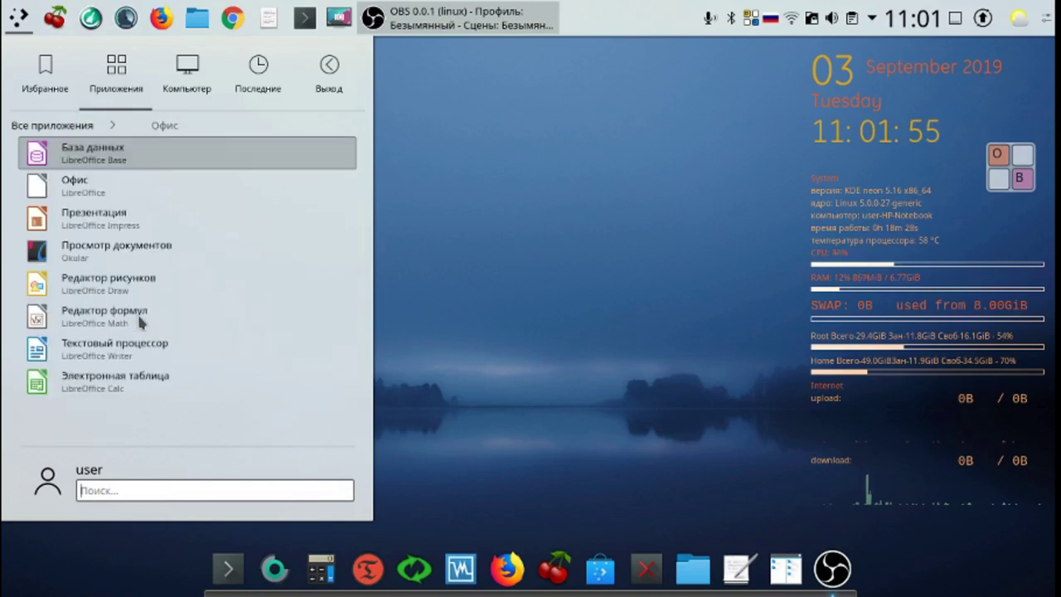
left_click(55, 130)
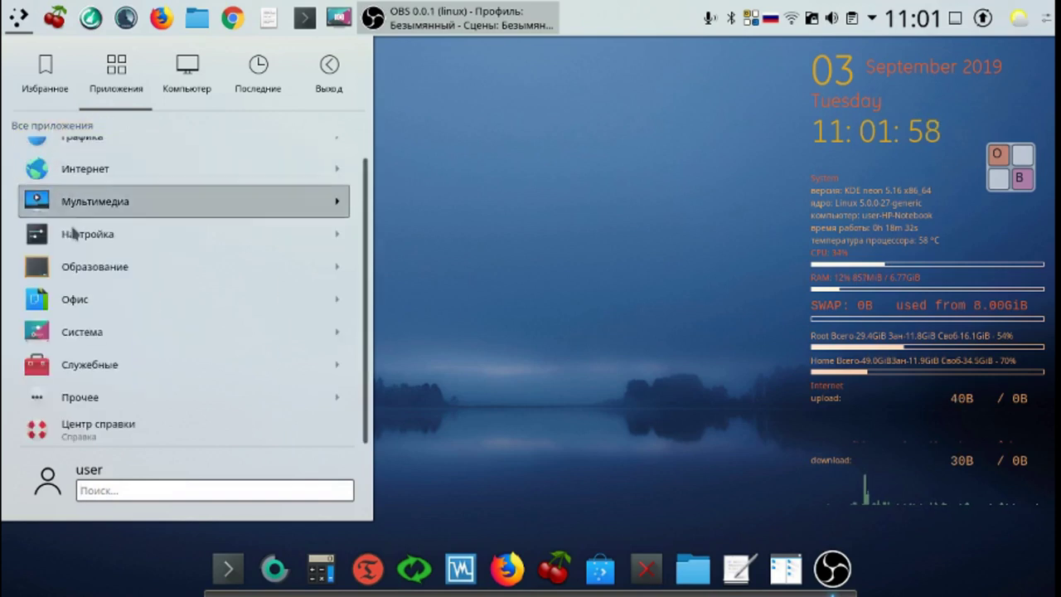
Open the Discover software centre from the launcher's System category and move its window aside
left_click(85, 344)
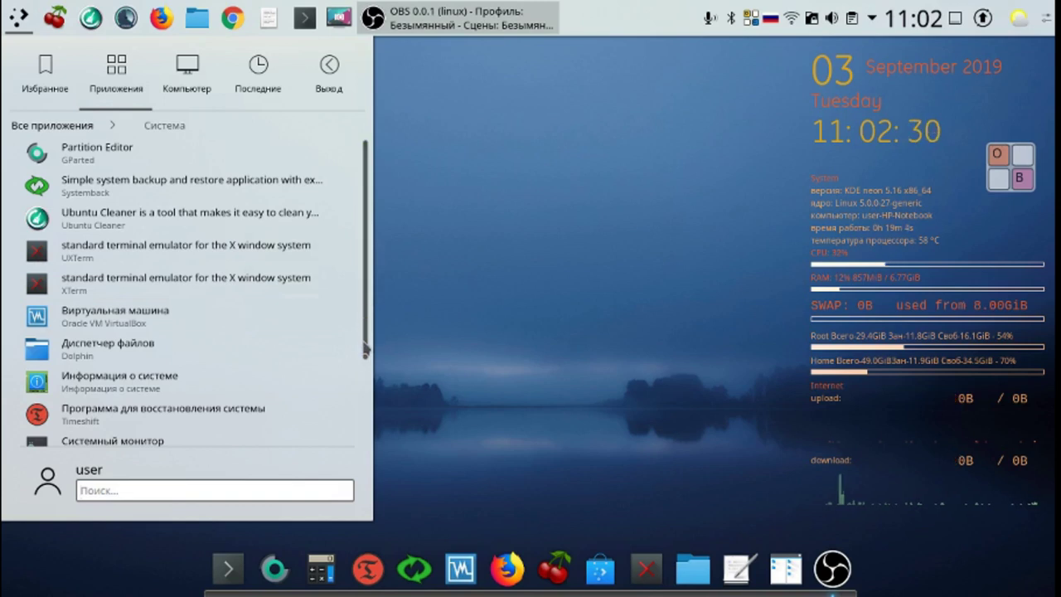
left_click_drag(365, 354, 362, 451)
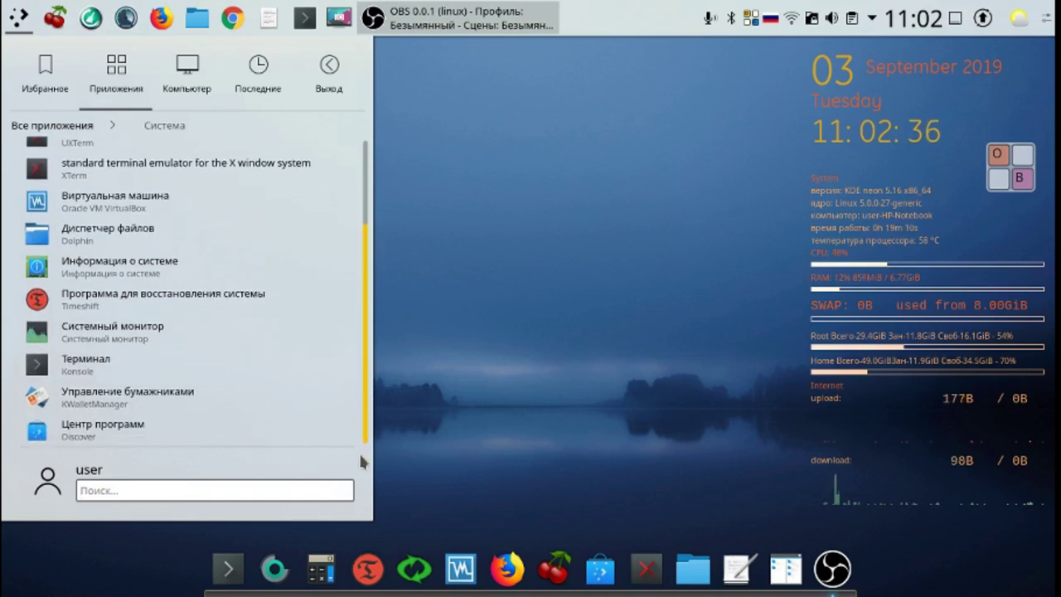
left_click(257, 437)
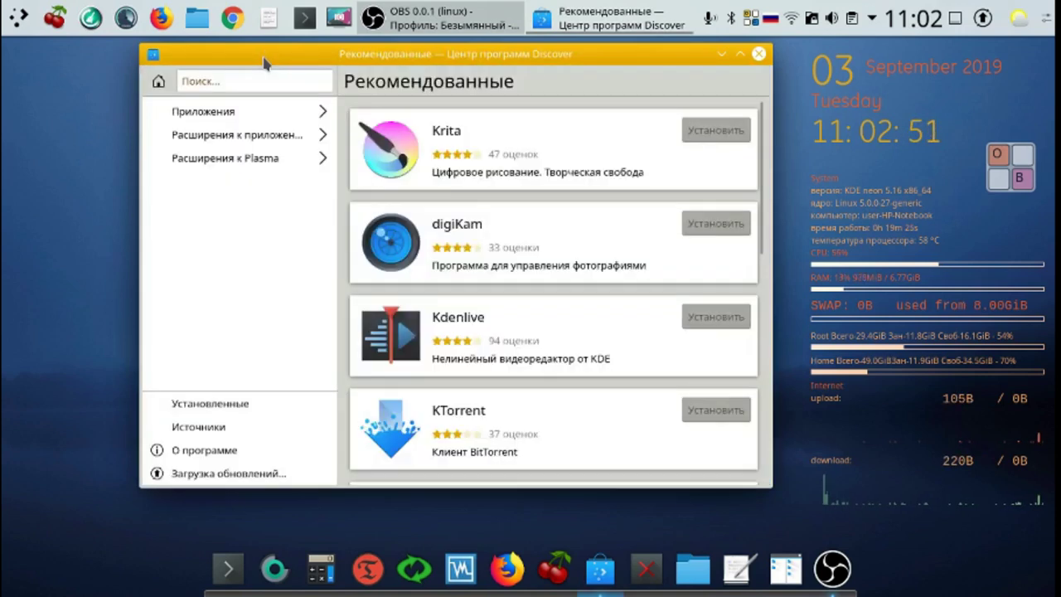
left_click(242, 80)
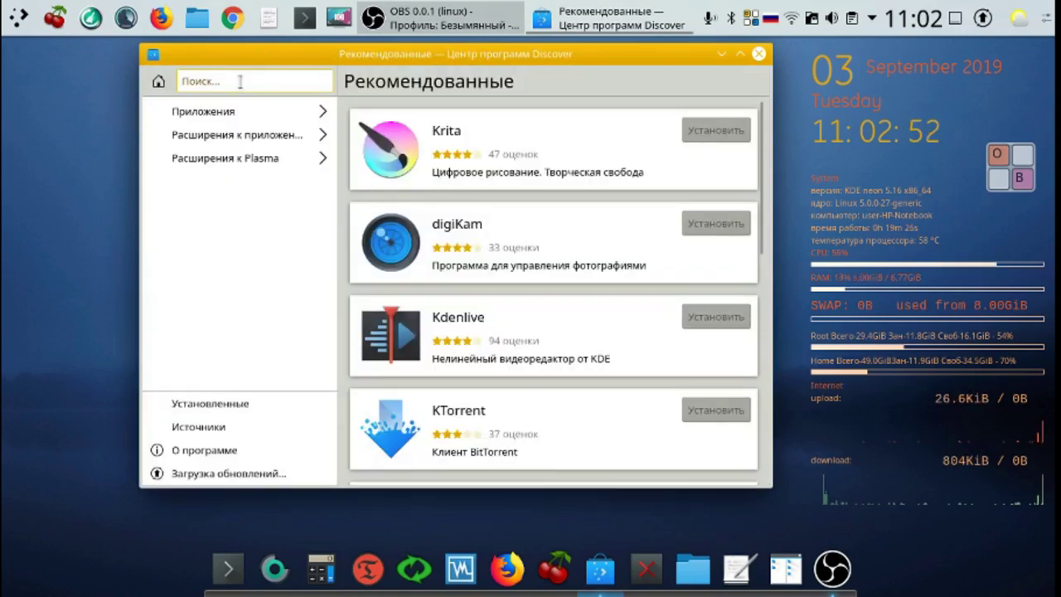
left_click_drag(253, 55, 153, 75)
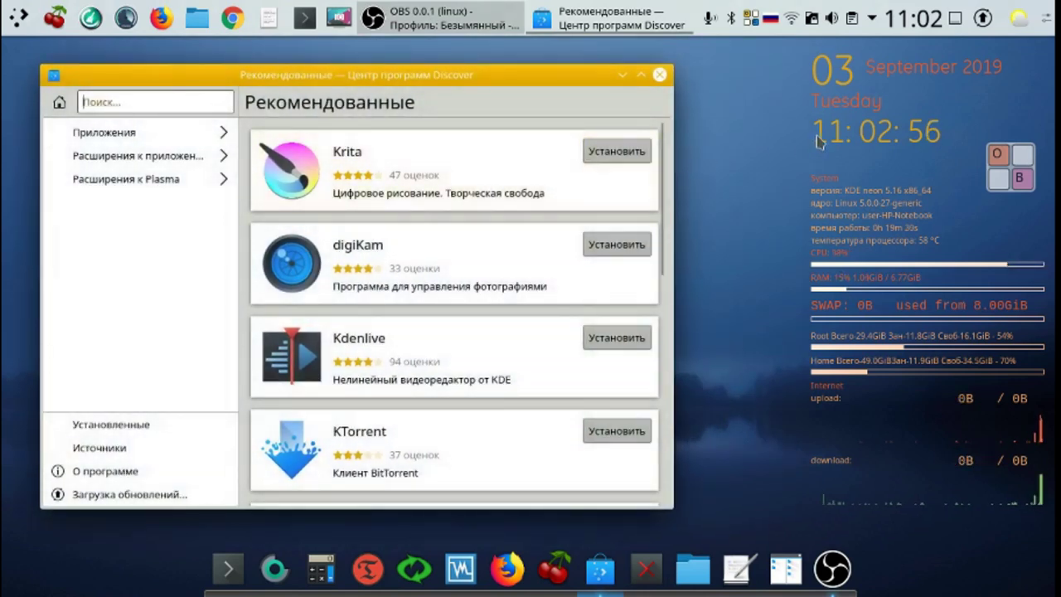
Search Discover for "whatsapp" using the on-screen keyboard with the English layout, and close the keyboard
left_click(1010, 169)
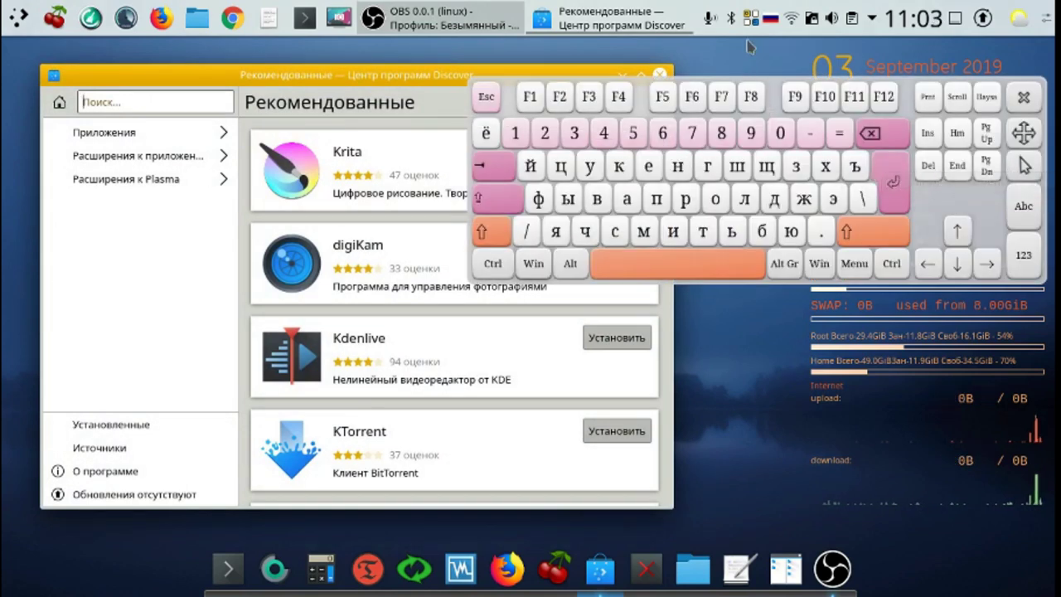
left_click(769, 19)
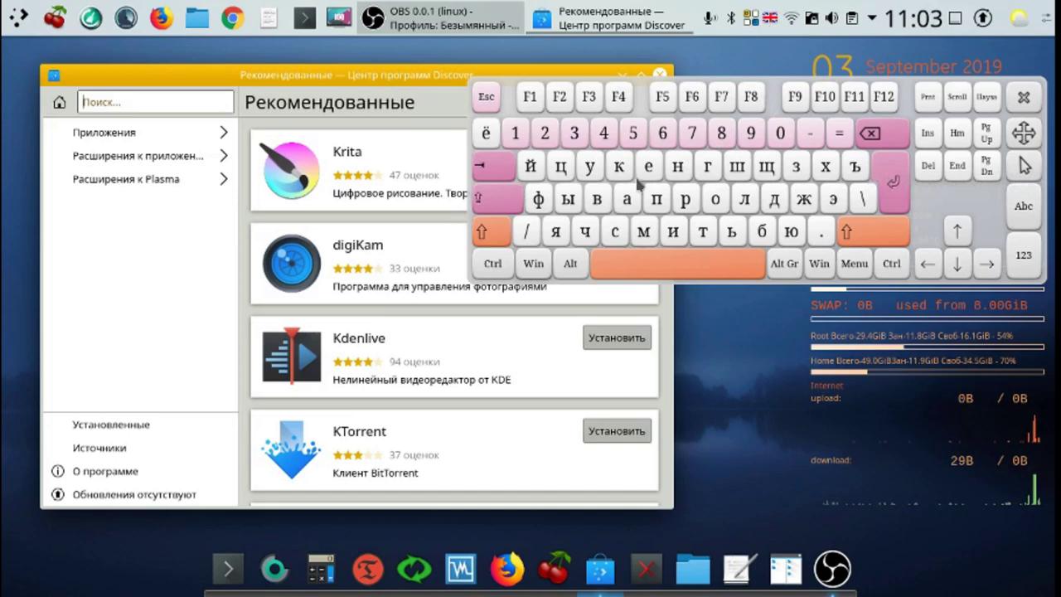
left_click(567, 168)
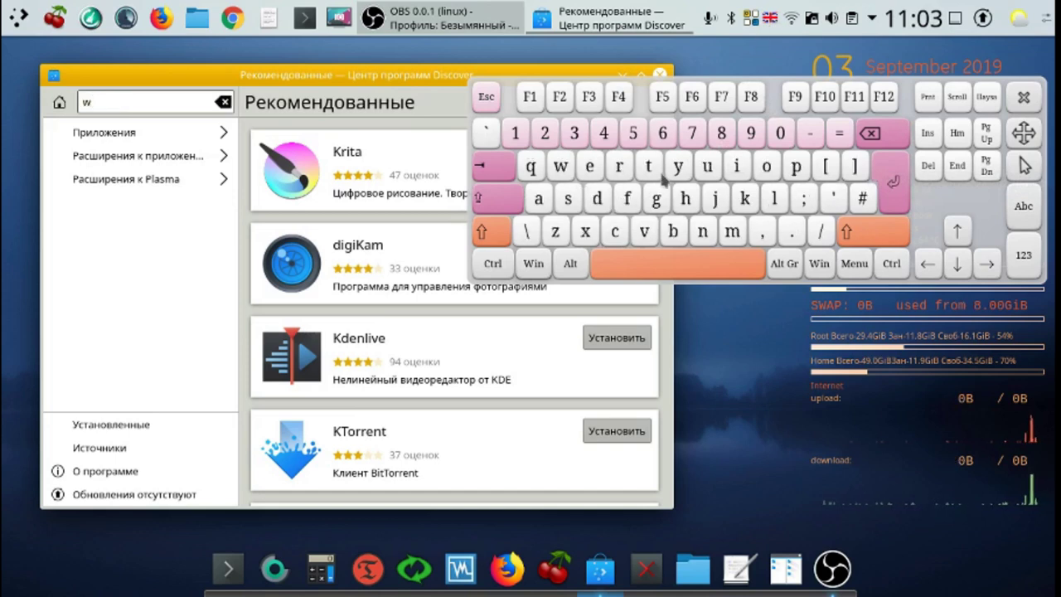
left_click(685, 203)
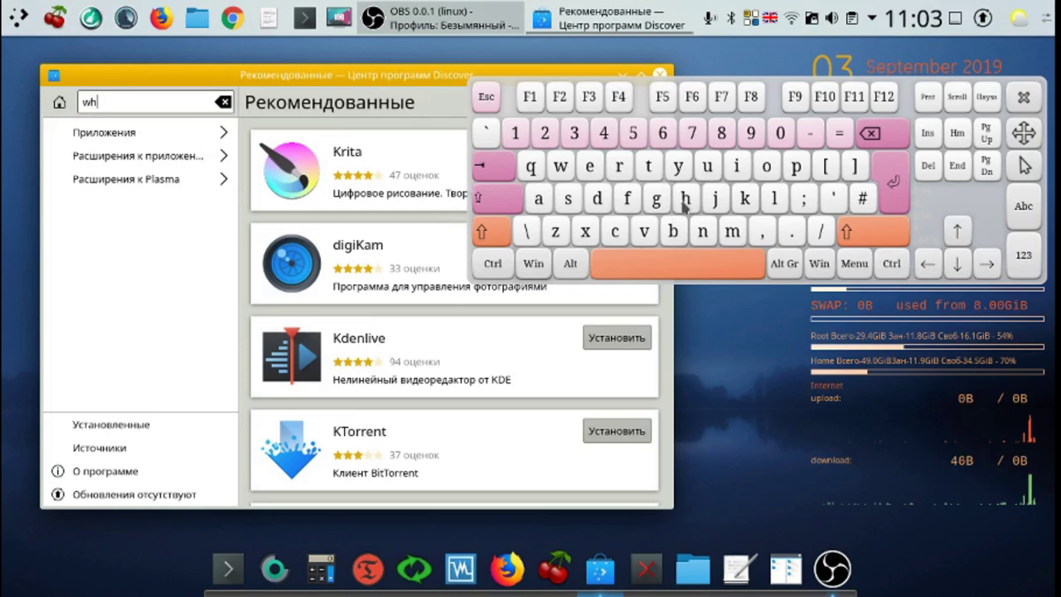
left_click(538, 199)
left_click(651, 170)
left_click(571, 201)
left_click(538, 199)
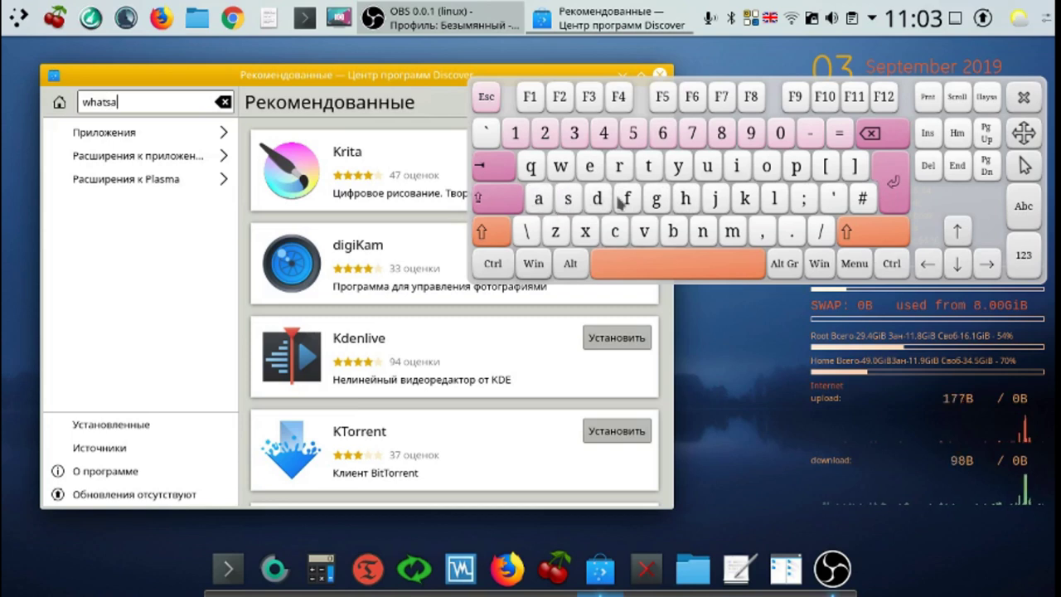
left_click(796, 167)
left_click(796, 167)
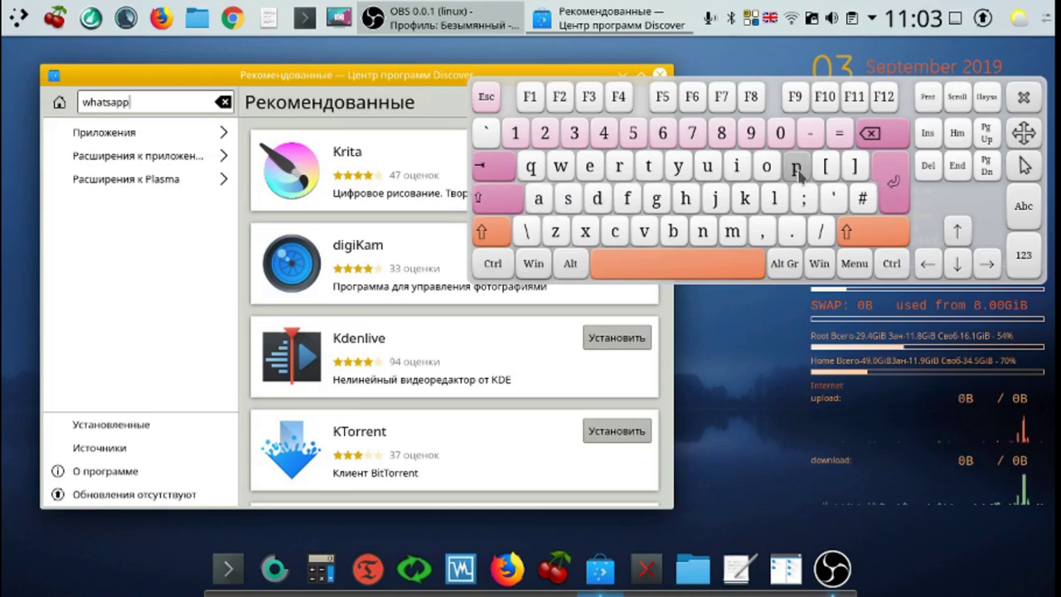
left_click(892, 193)
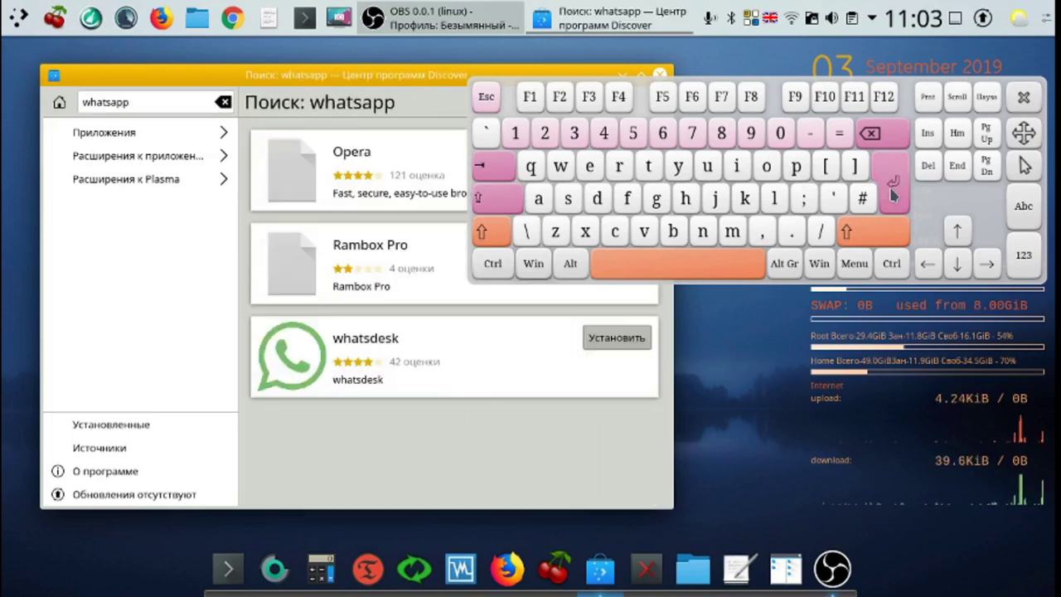
left_click(1026, 99)
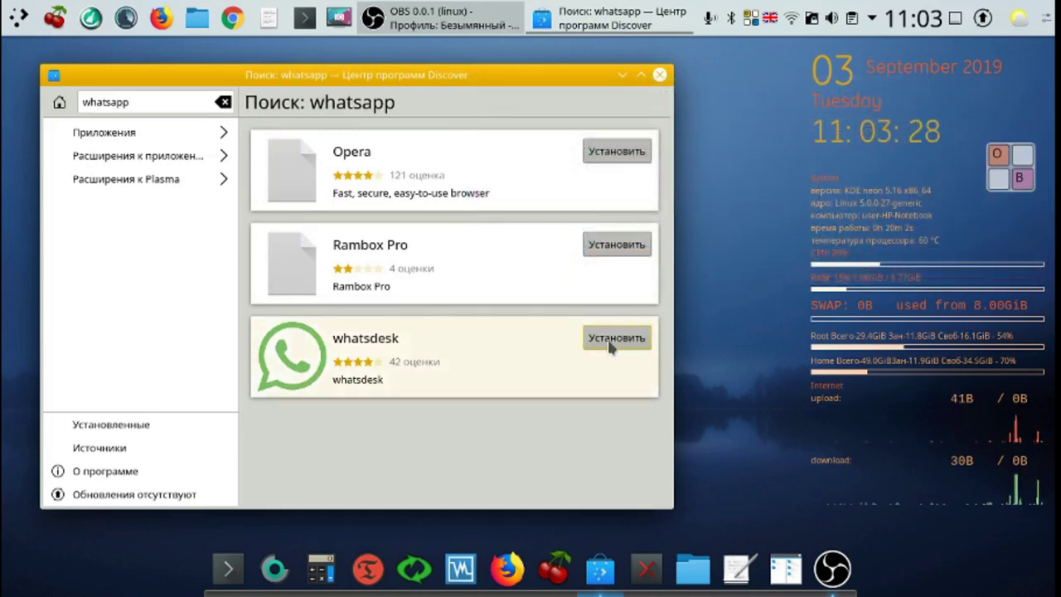
Install the whatsdesk application from its details page, authorising the installation with the account password
left_click(520, 355)
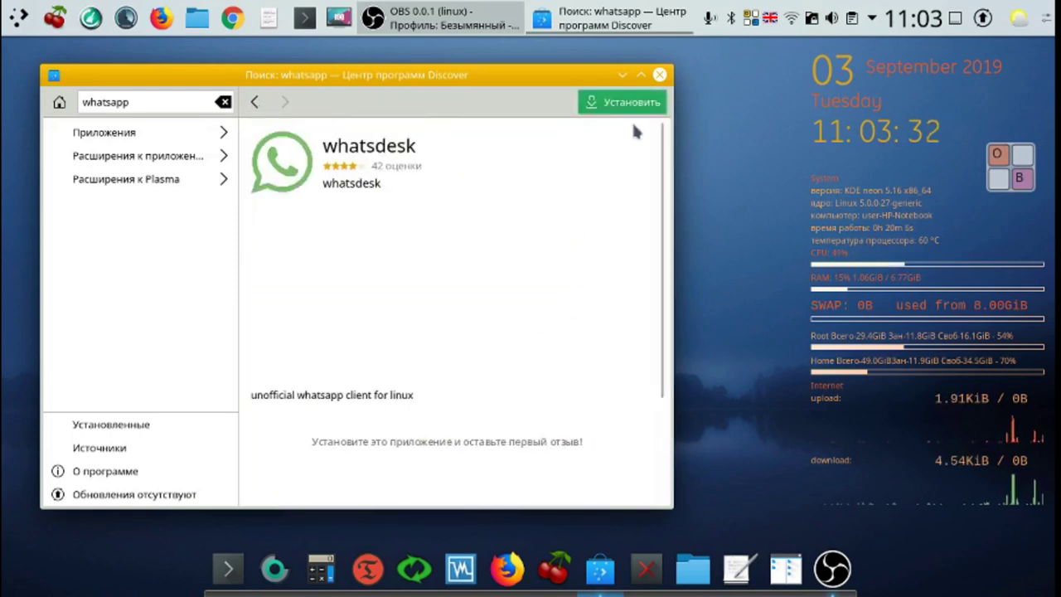
left_click(634, 104)
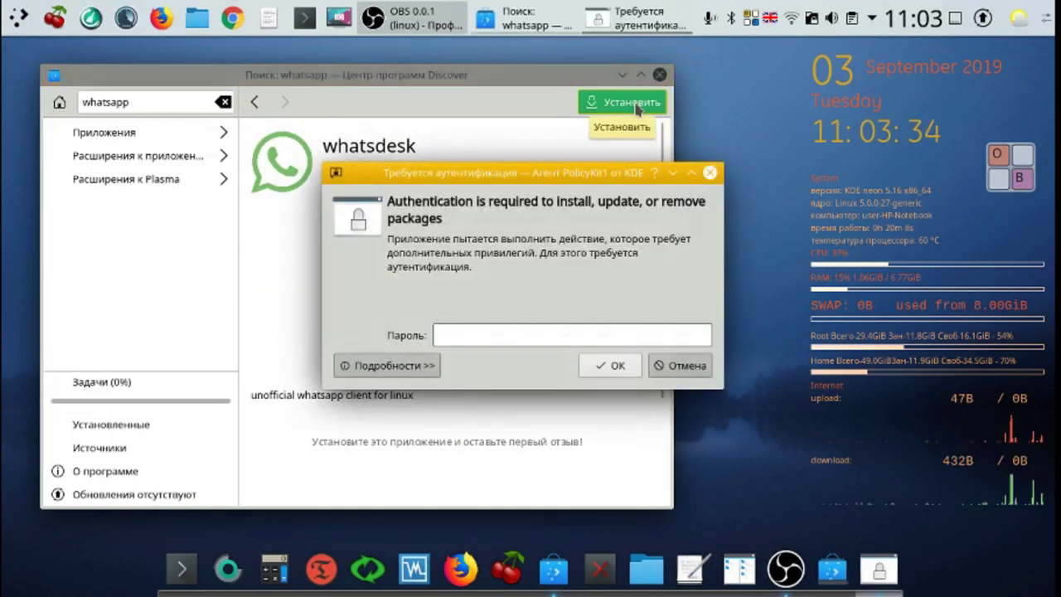
left_click(1021, 179)
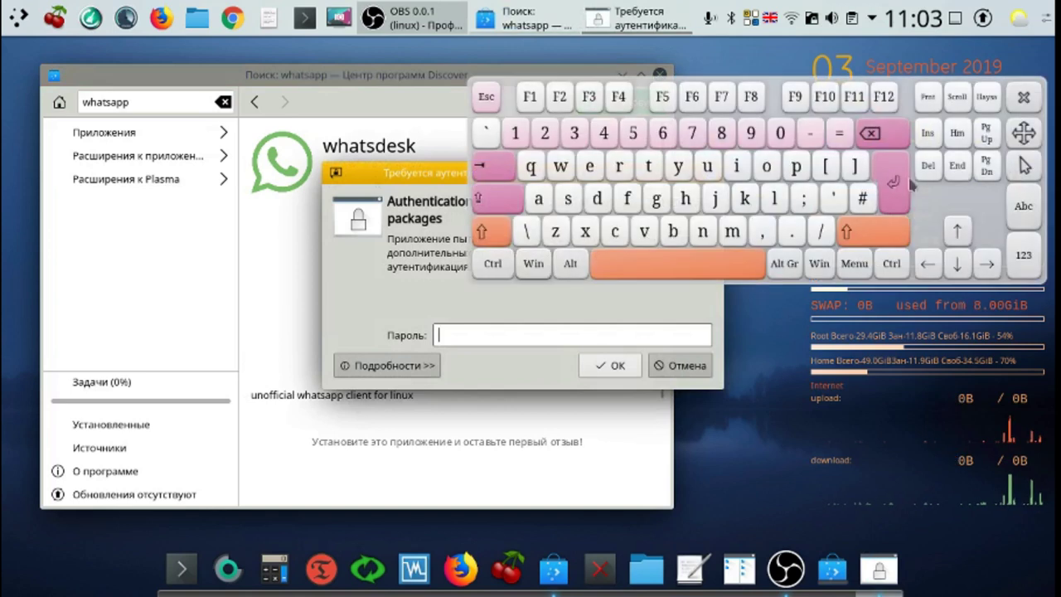
left_click(514, 137)
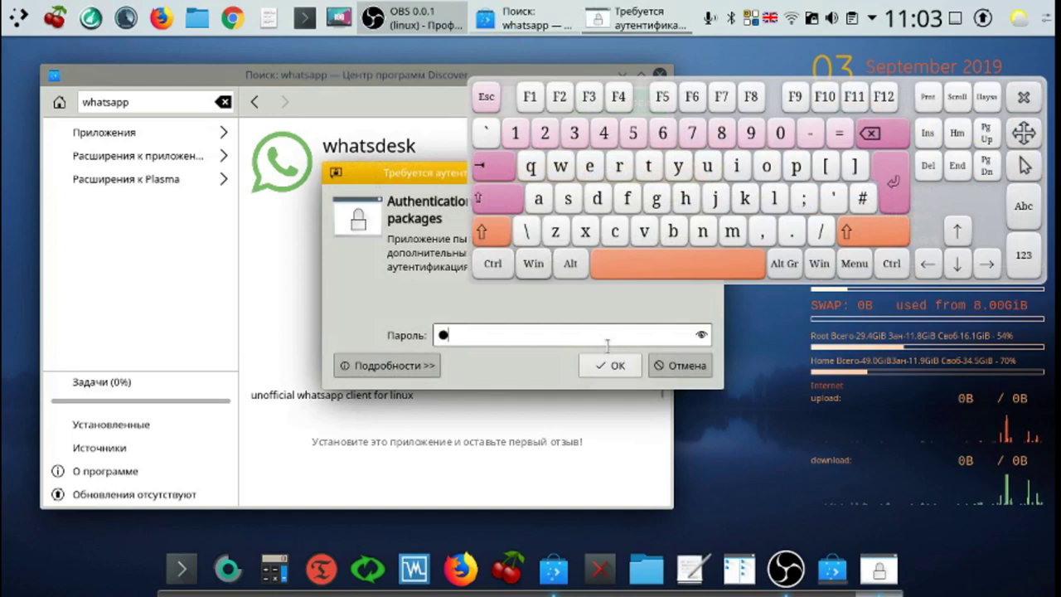
left_click(618, 368)
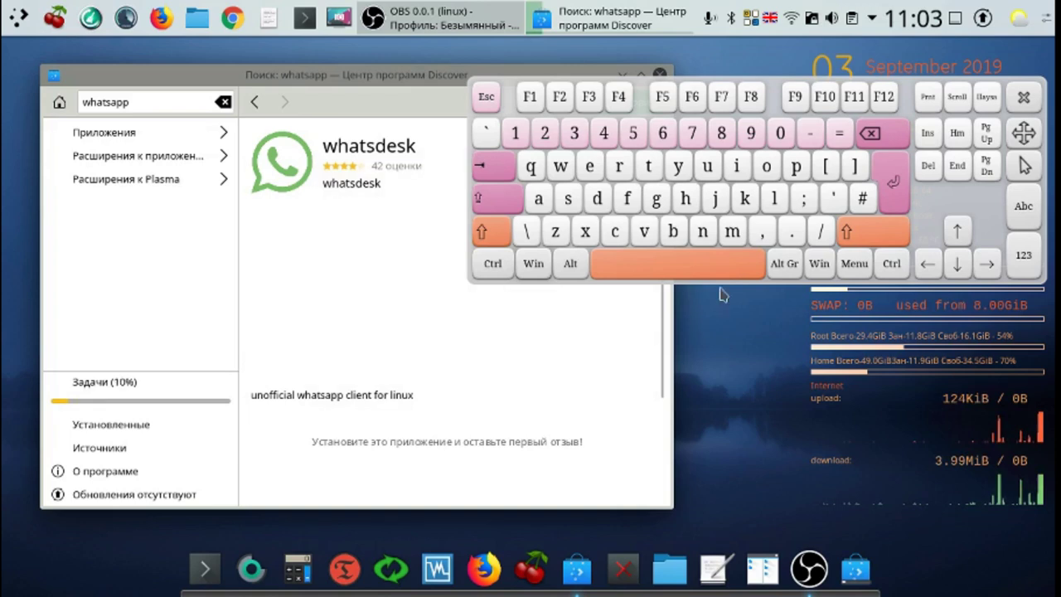
left_click(1026, 98)
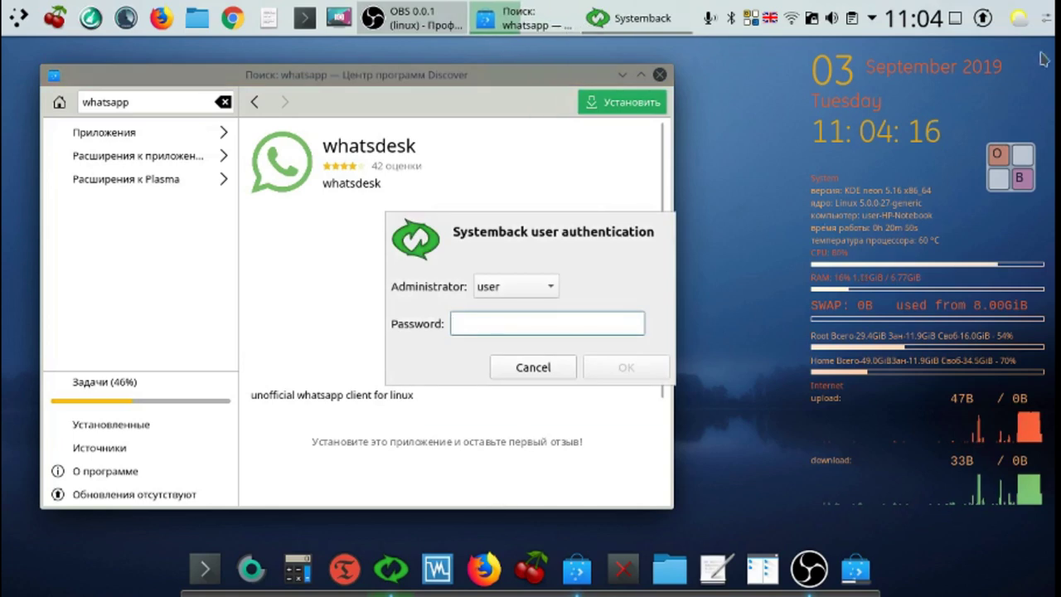
Authenticate to Systemback by entering the administrator password with the on-screen keyboard
left_click(1020, 177)
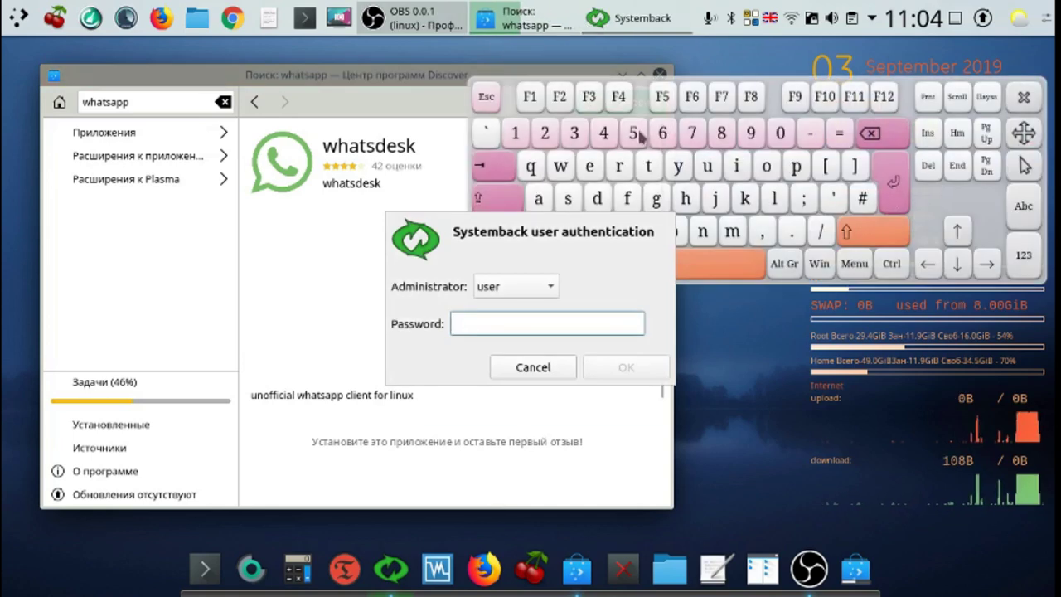
left_click(535, 204)
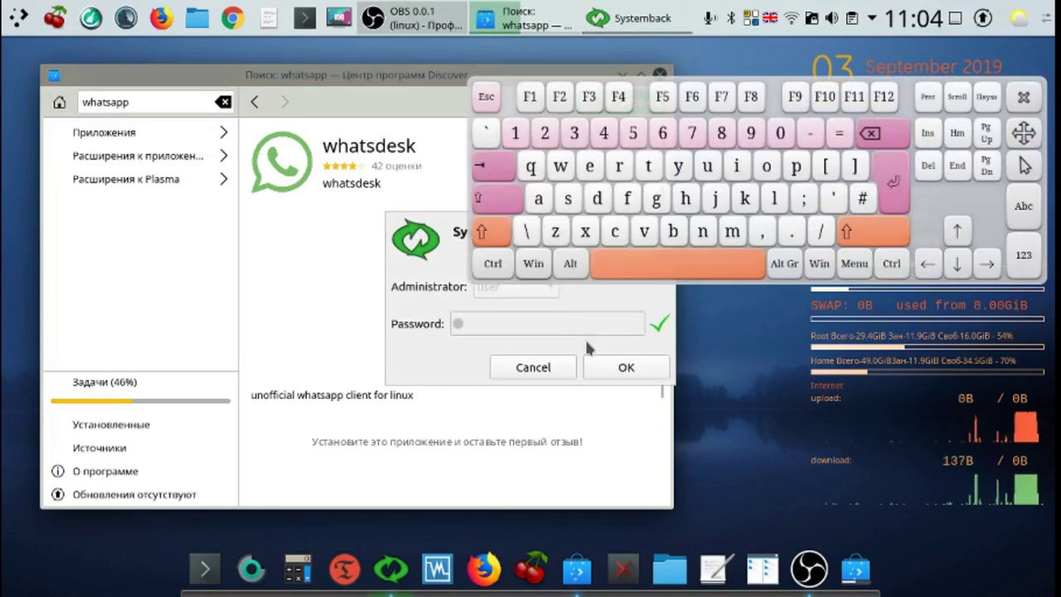
left_click(626, 368)
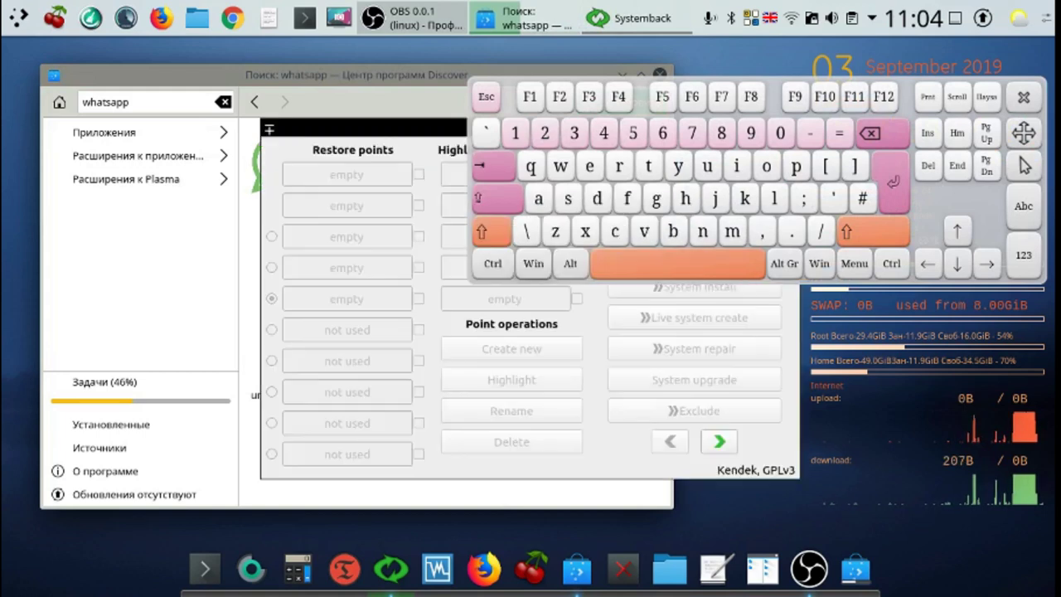
left_click(1026, 96)
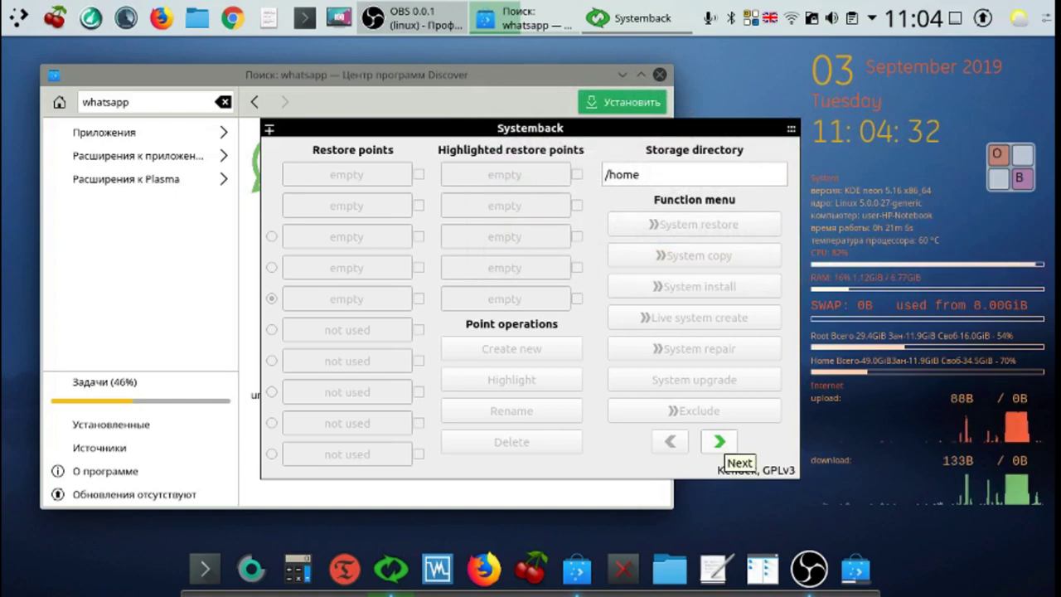
Check the Systemback version on its About page and close Systemback
left_click(719, 441)
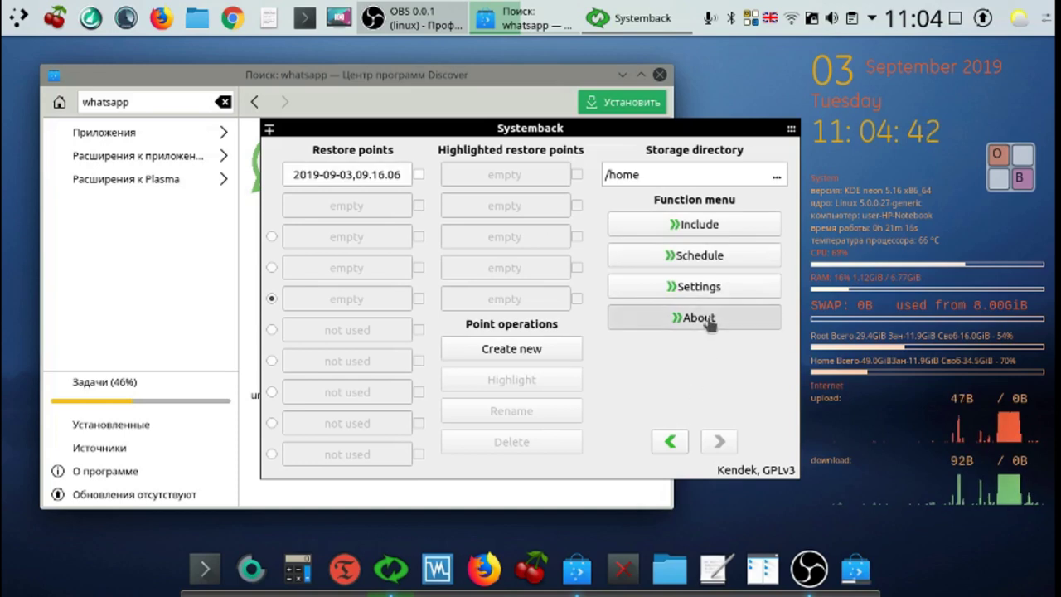
left_click(707, 321)
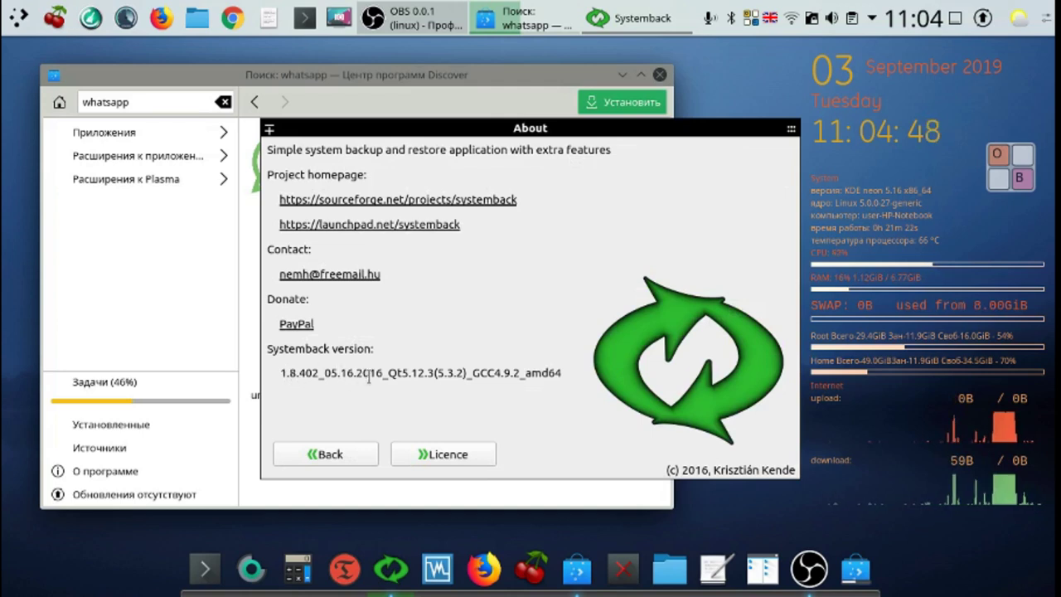
mouse_move(785, 140)
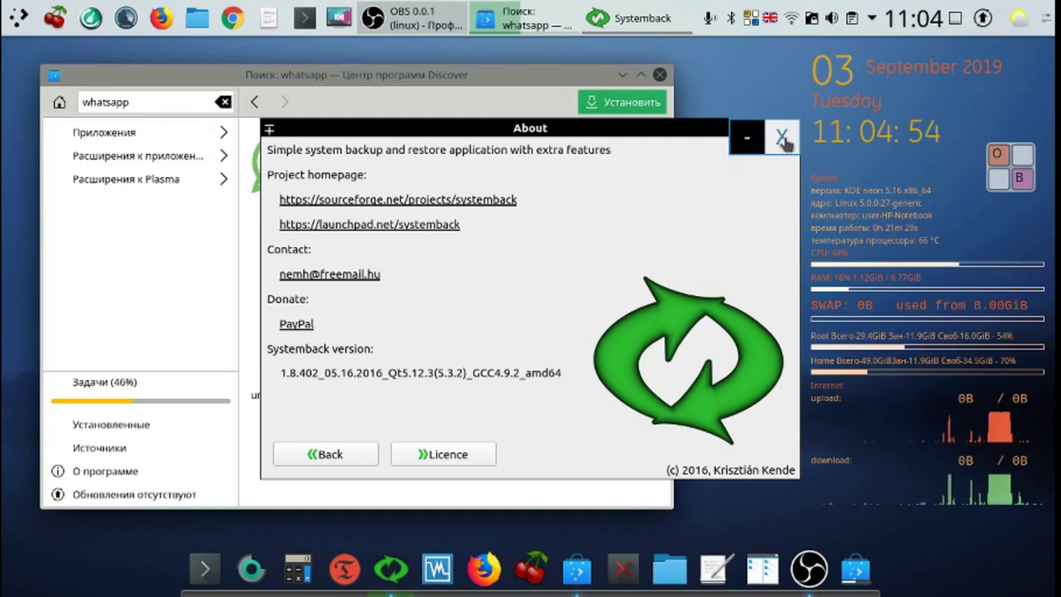
left_click(782, 137)
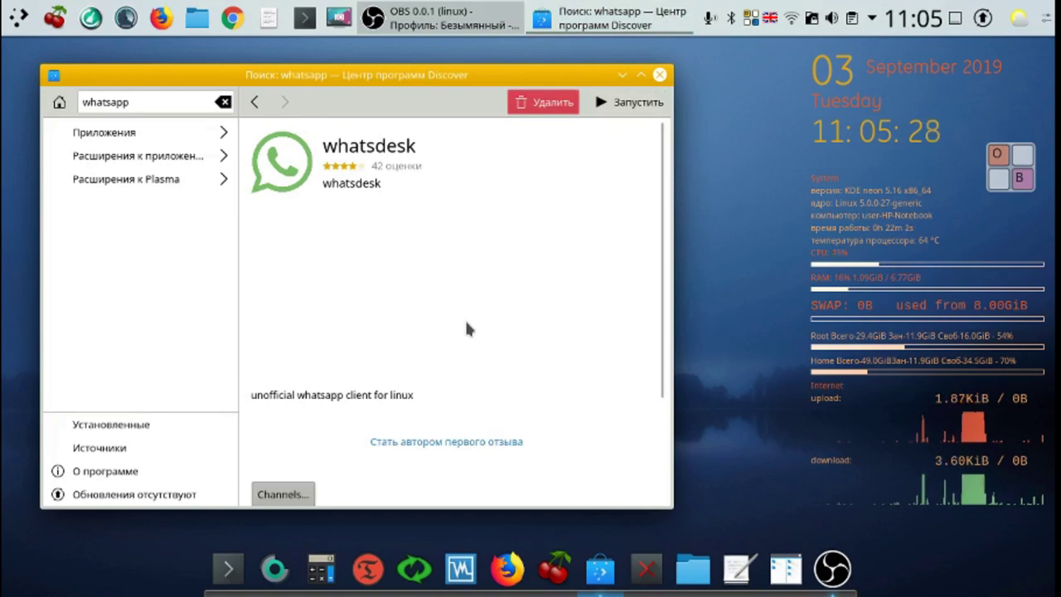
Launch whatsdesk from its Discover page, view its WhatsApp Web QR sign-in screen, and close the open windows
left_click(637, 104)
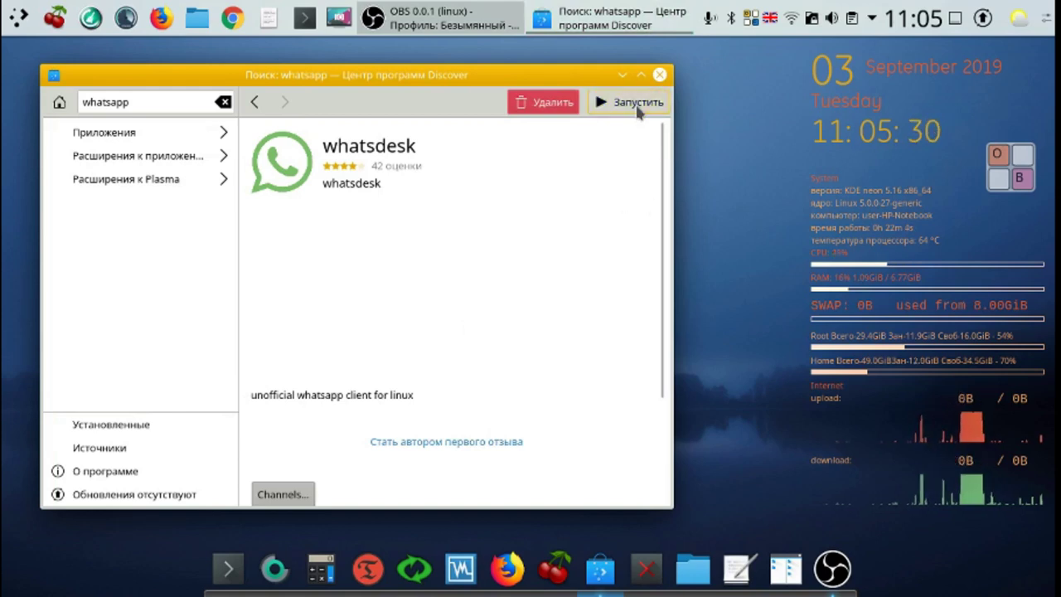
left_click(659, 74)
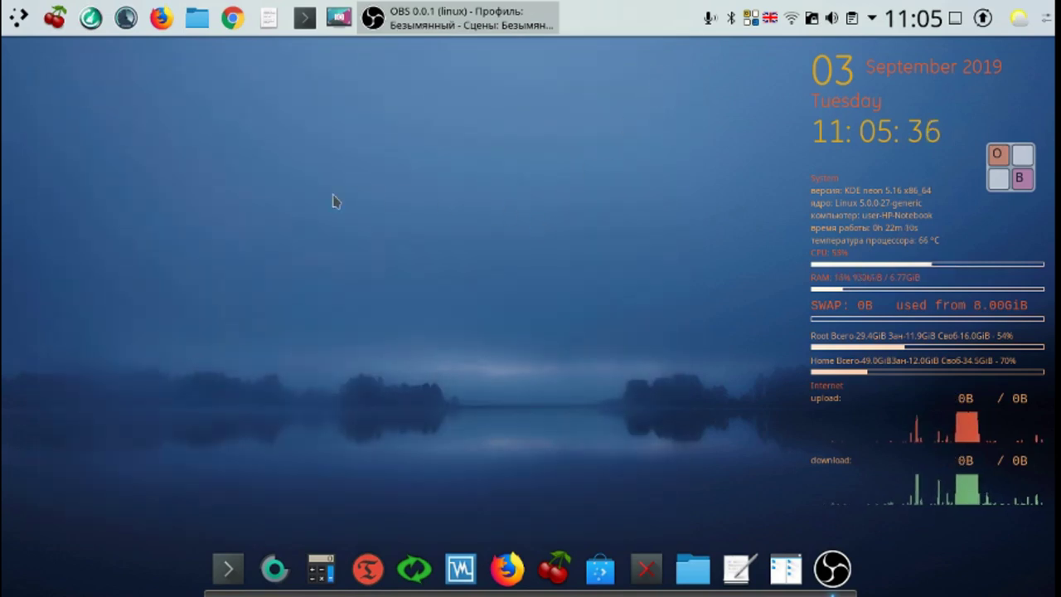
left_click(18, 18)
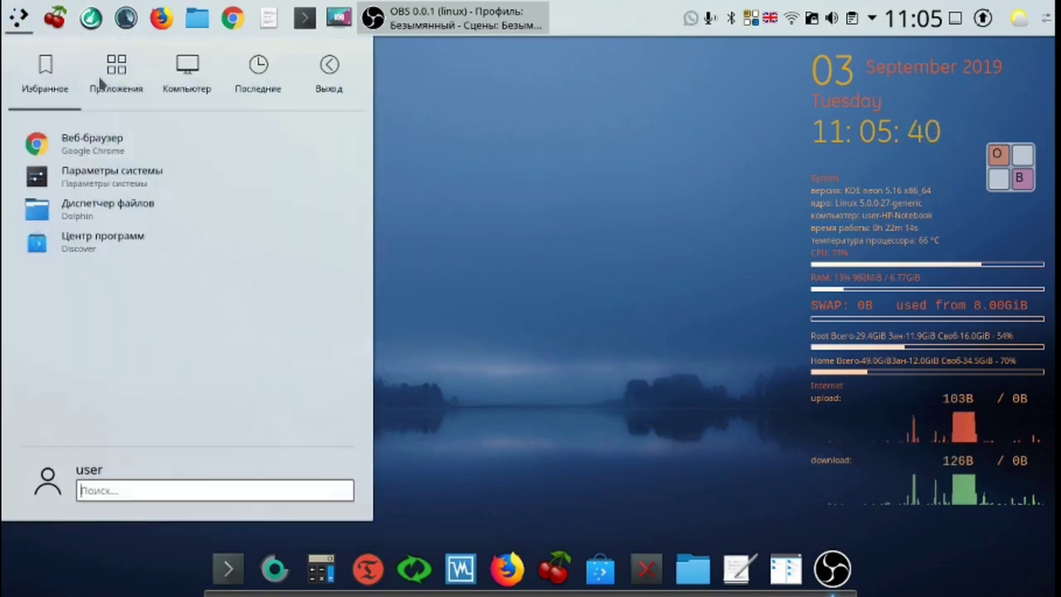
left_click(116, 79)
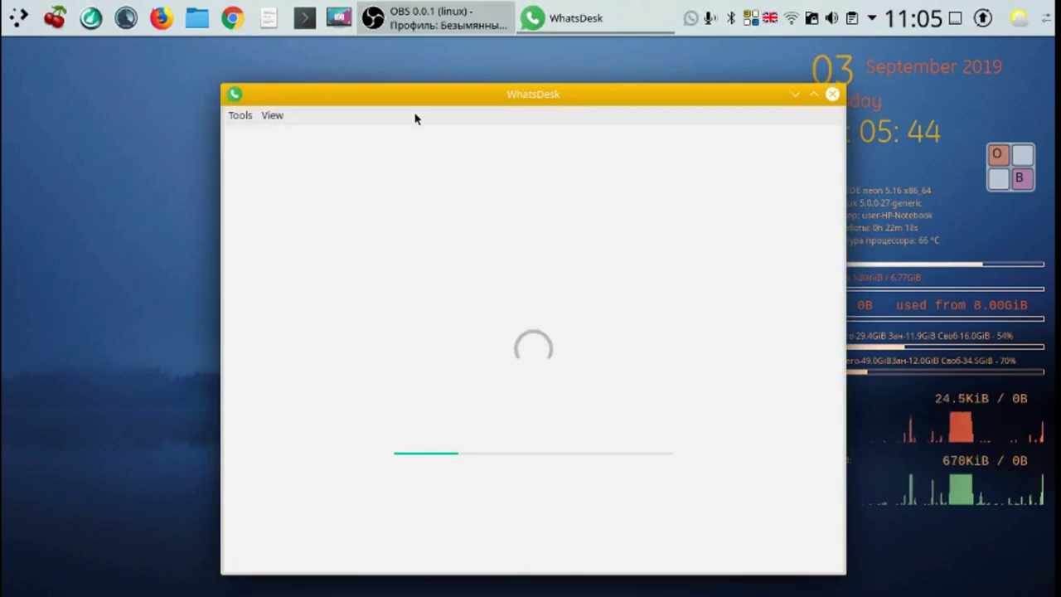
left_click_drag(414, 99, 343, 88)
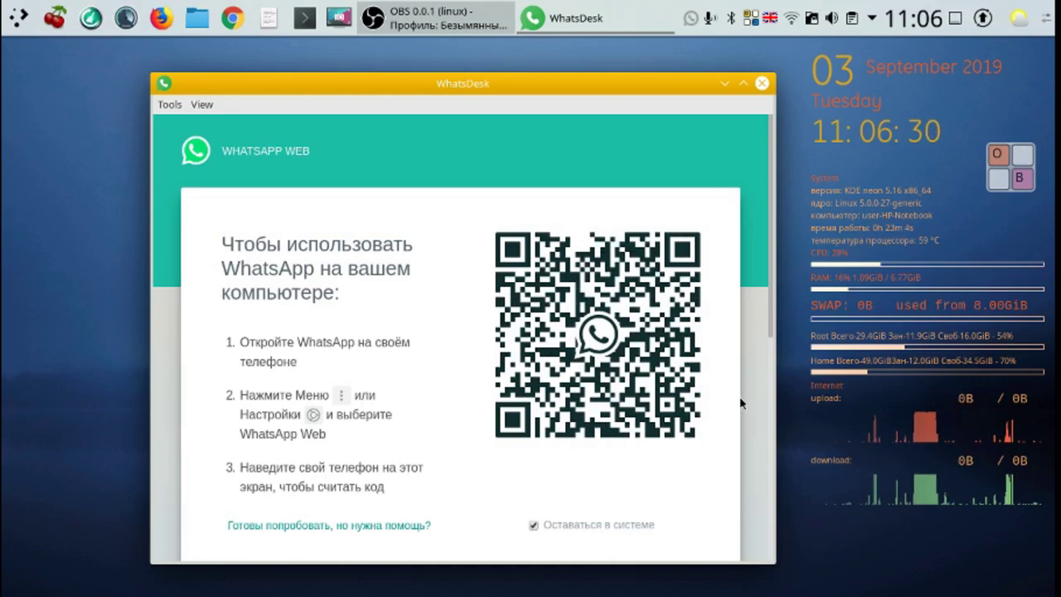
left_click(761, 84)
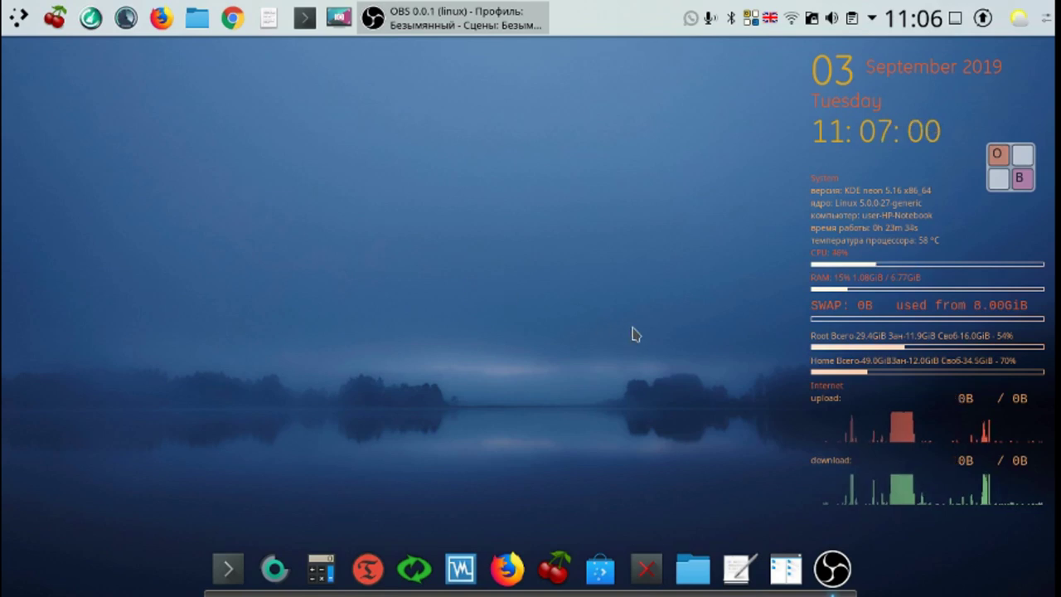
Open a plain terminal window from the dock and close it
left_click(649, 571)
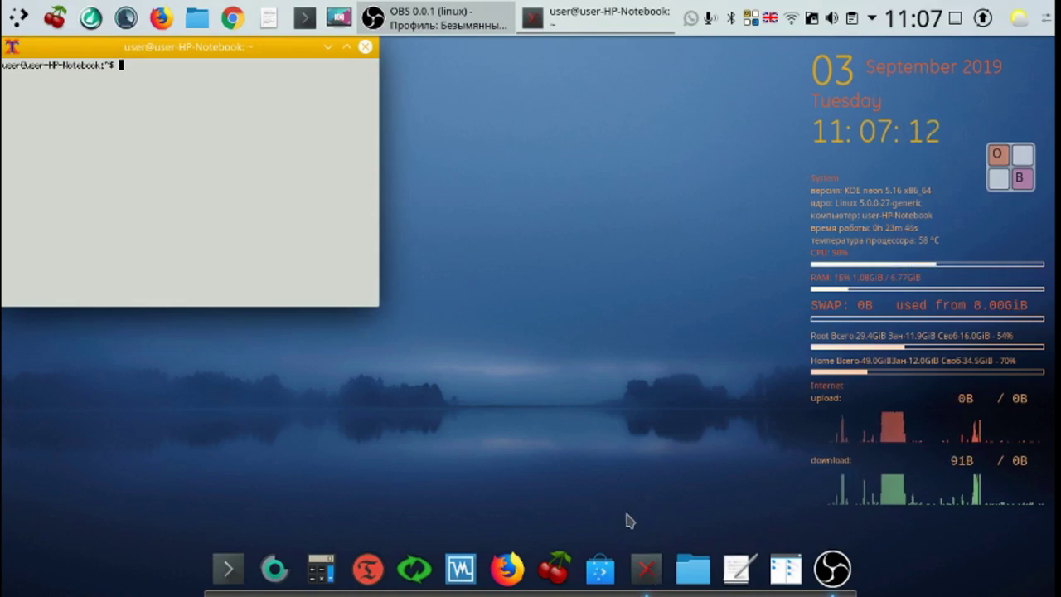
left_click(367, 48)
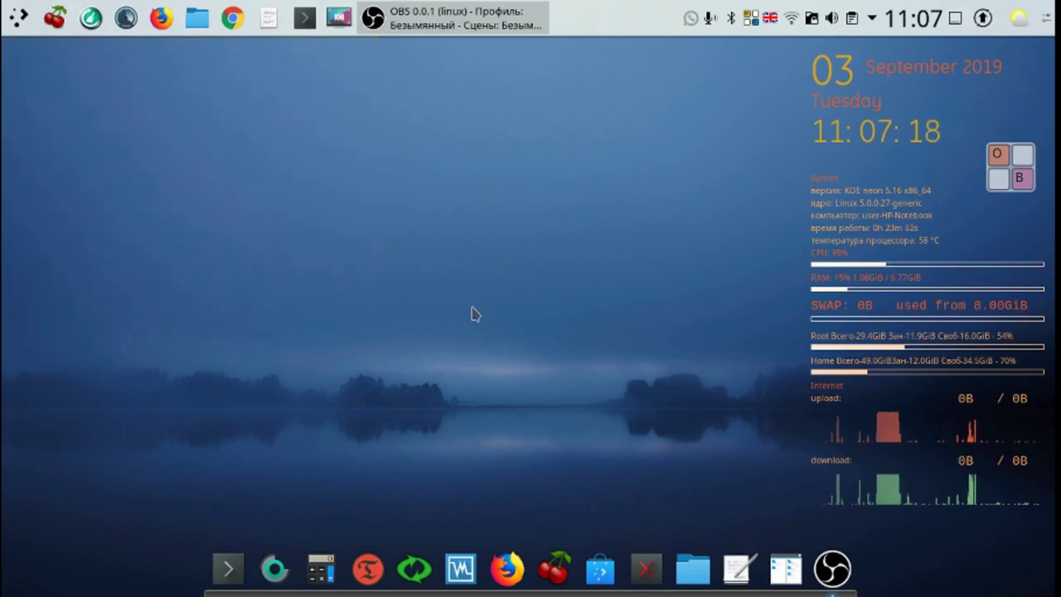
Find uCareSystem Core by searching the application launcher for "uc" with the on-screen keyboard, and launch it
left_click(20, 18)
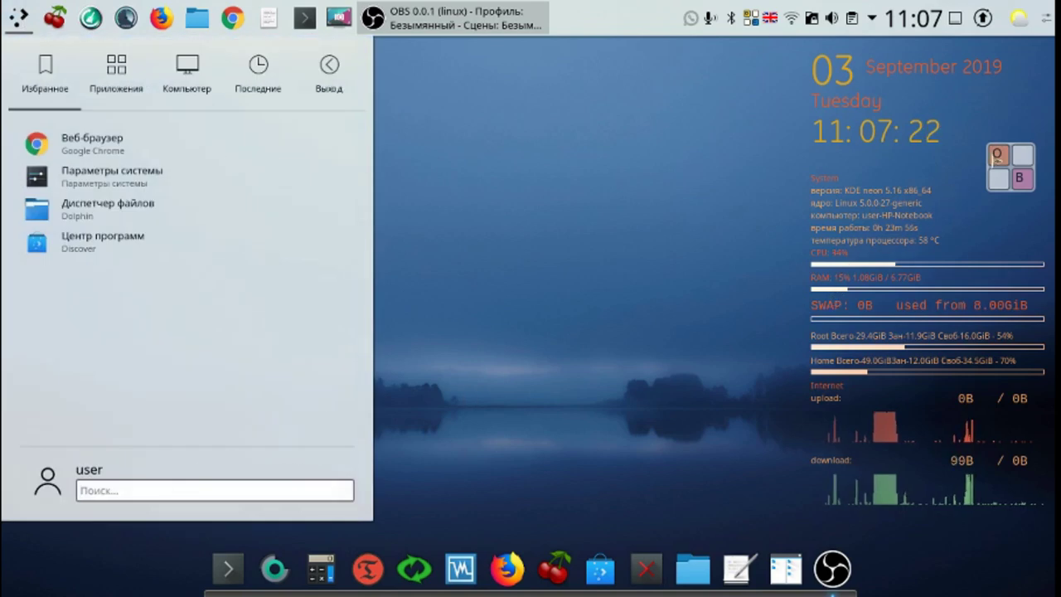
left_click(1018, 168)
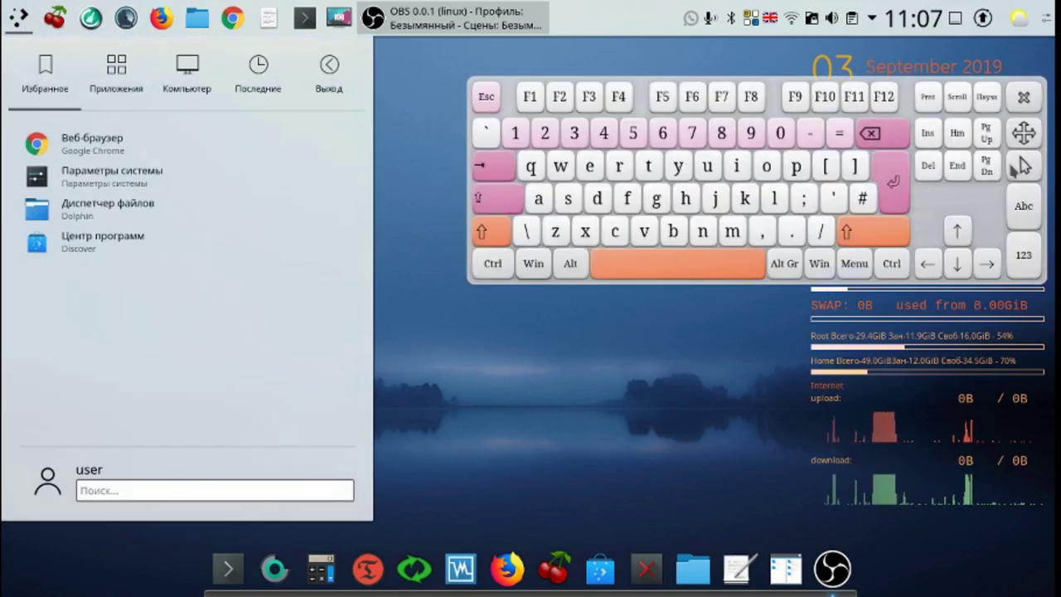
left_click(704, 174)
left_click(617, 236)
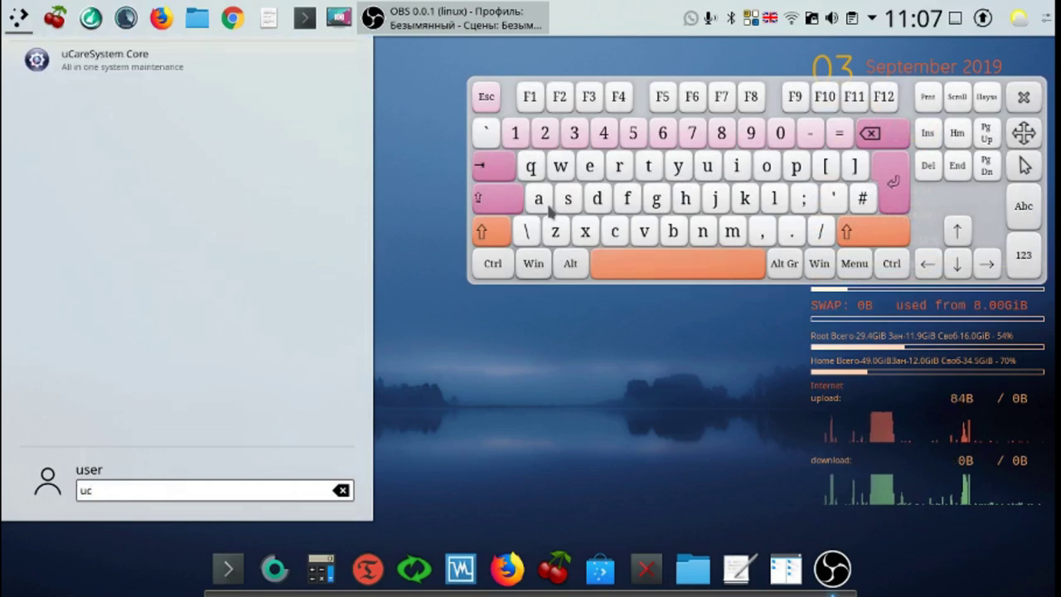
left_click(129, 52)
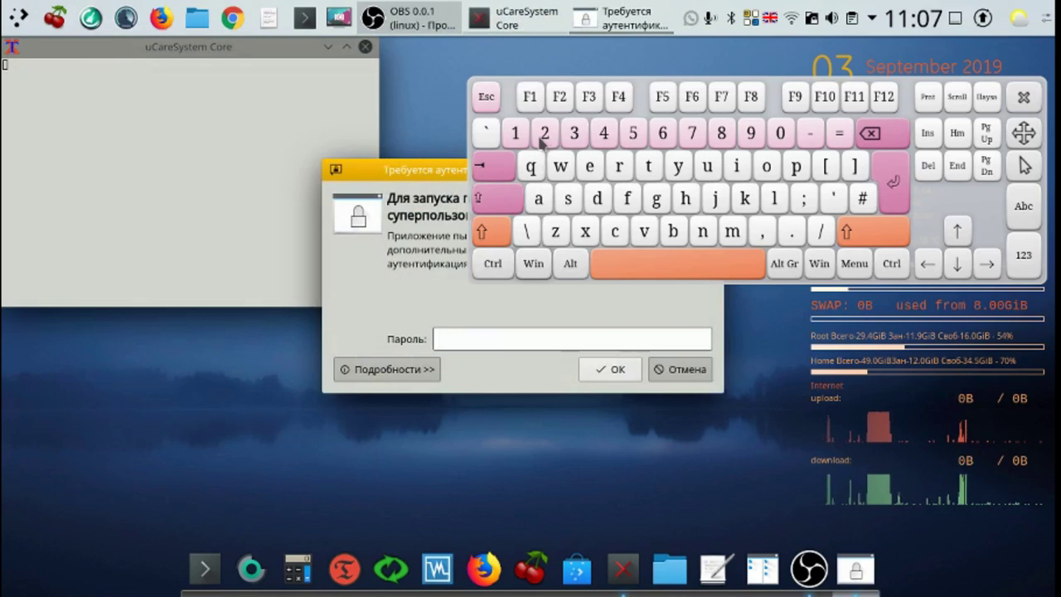
Authorise uCareSystem Core with the account password, let the maintenance run finish, and close its window
left_click(514, 135)
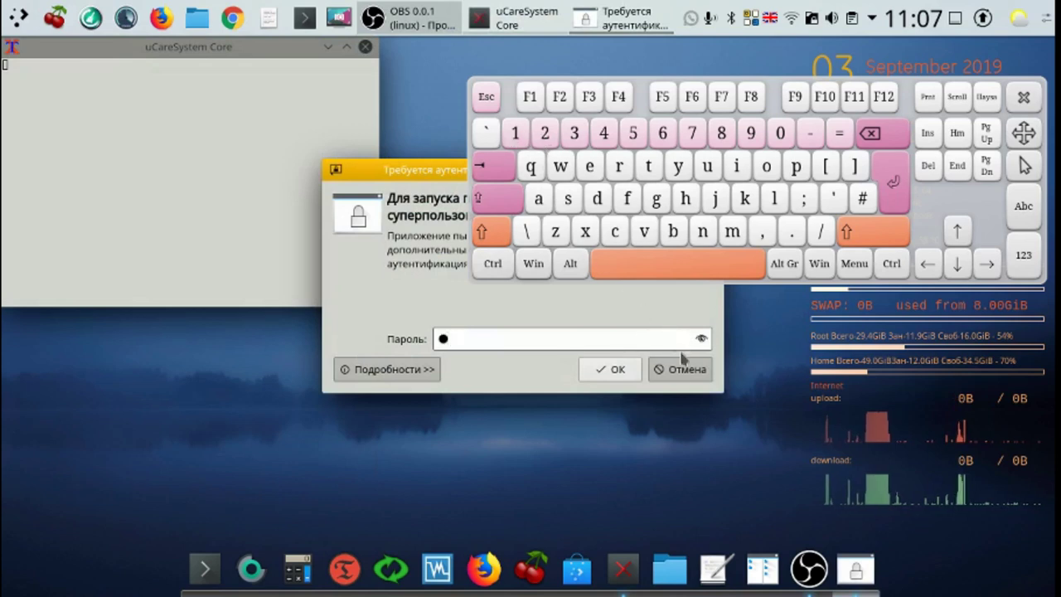
left_click(618, 373)
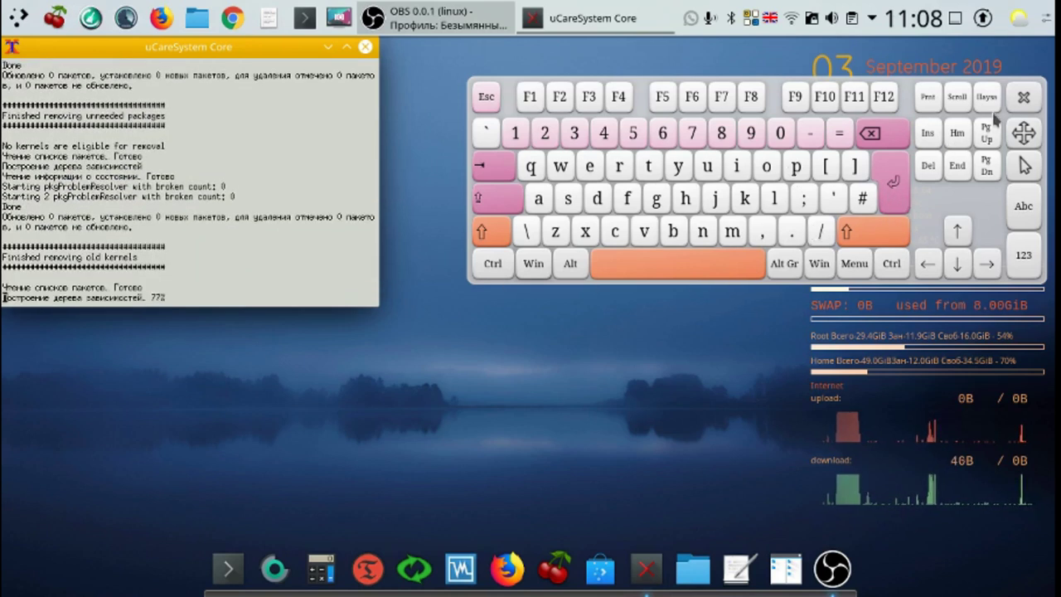
left_click(1024, 97)
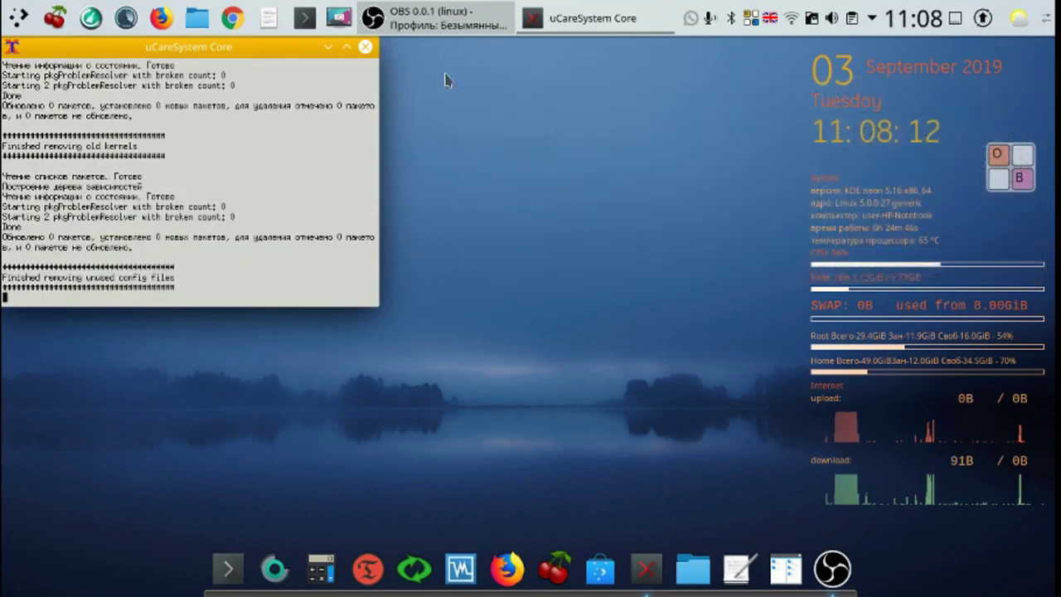
left_click_drag(258, 46, 322, 91)
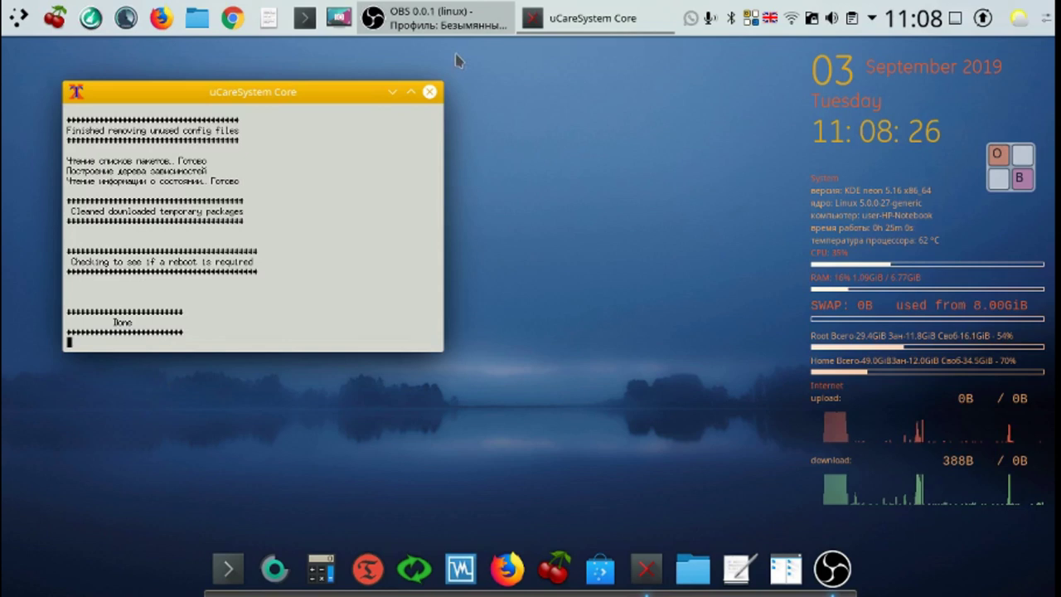
left_click(430, 92)
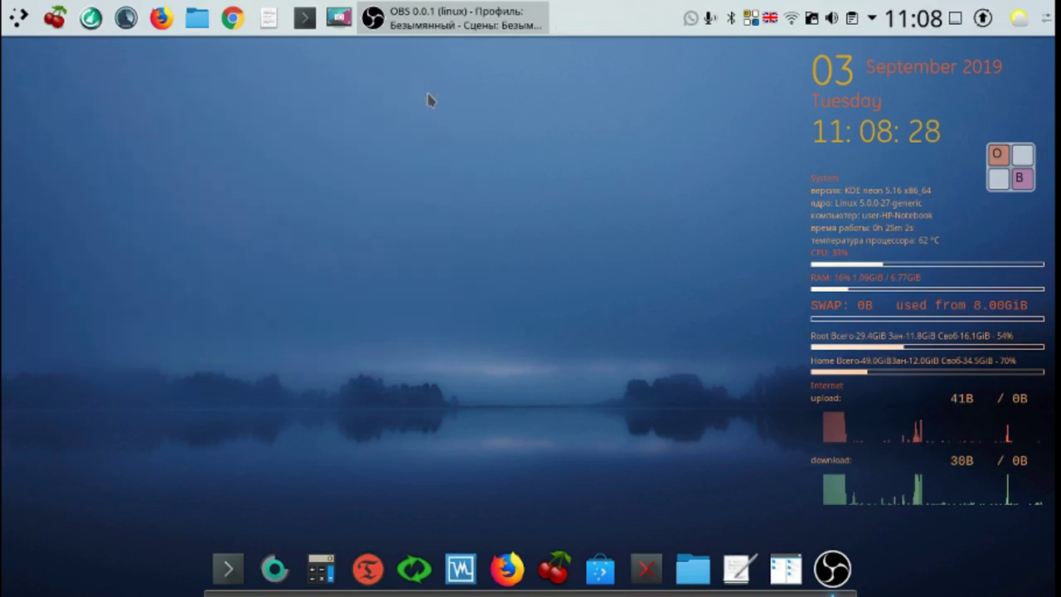
Scan the Apps, Personal and System categories in Ubuntu Cleaner for junk files, and close Ubuntu Cleaner
left_click(93, 18)
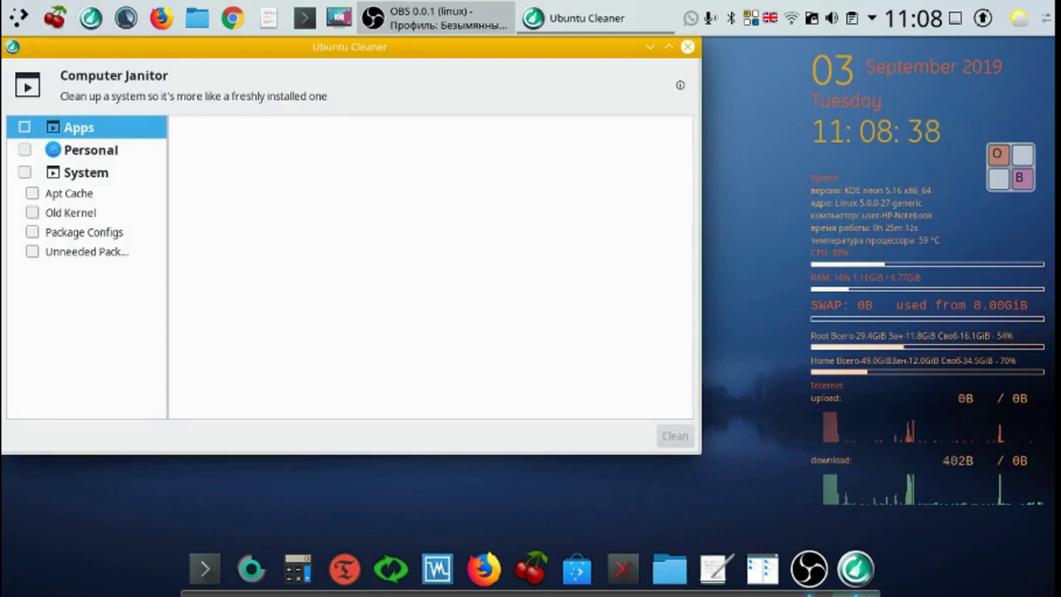
left_click(90, 151)
left_click(86, 172)
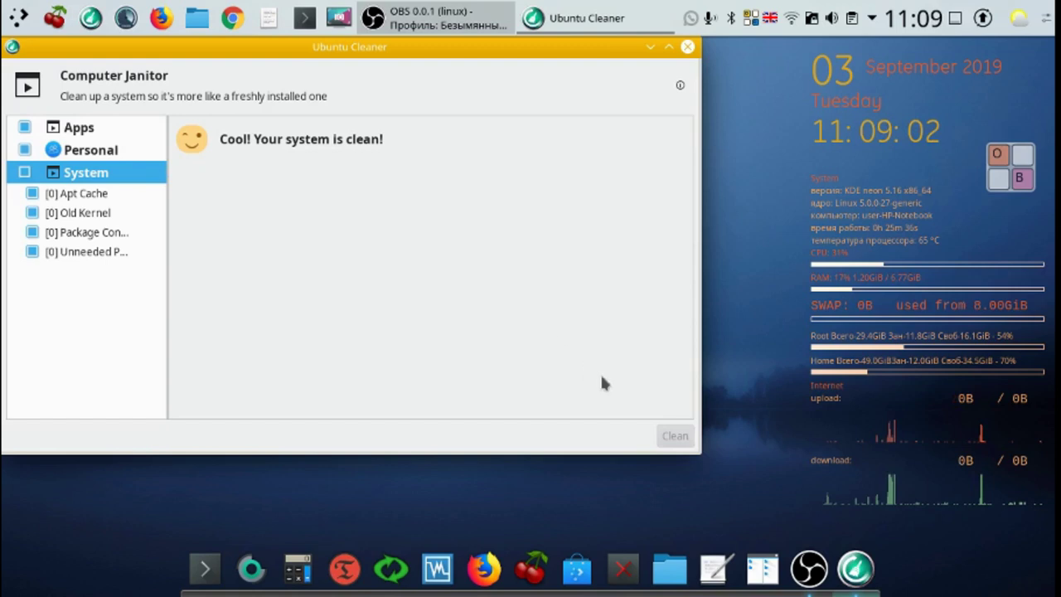
left_click(687, 46)
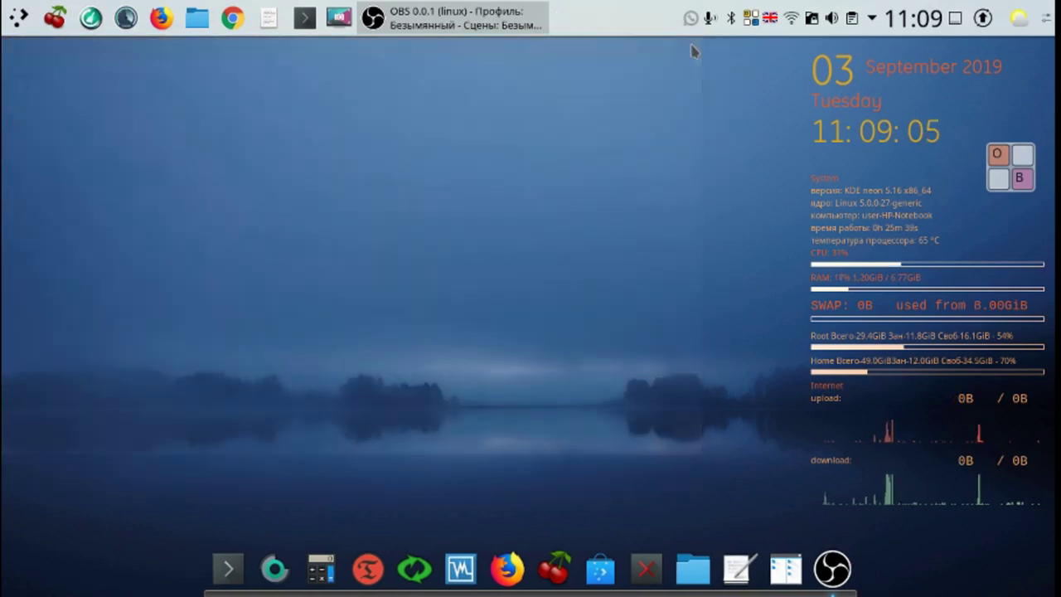
Open Stacer and scan all System Cleaner categories: package caches, crash reports, application logs, application caches and trash
left_click(125, 18)
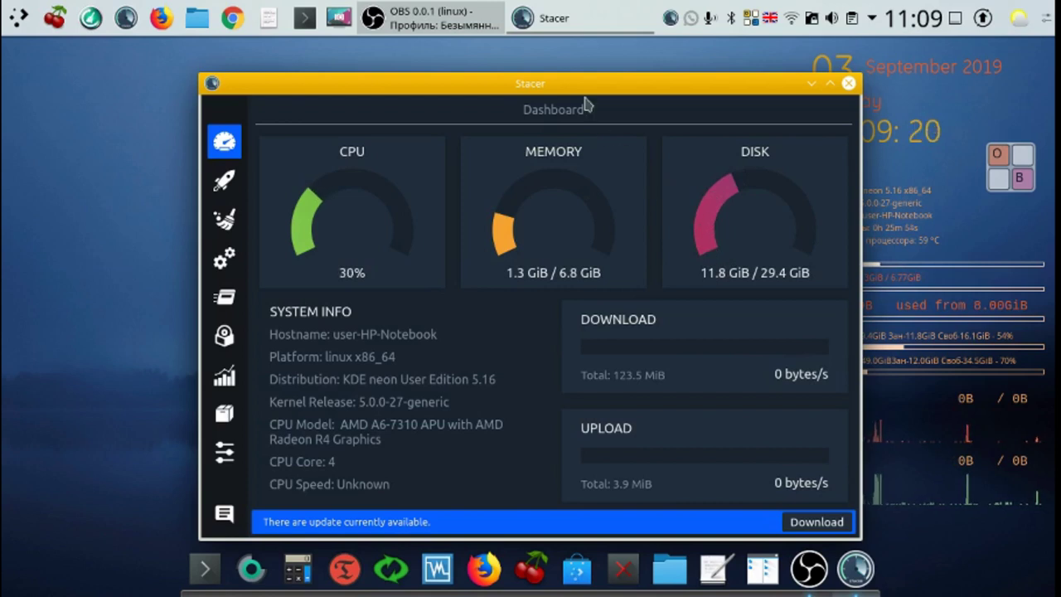
left_click_drag(583, 94, 413, 78)
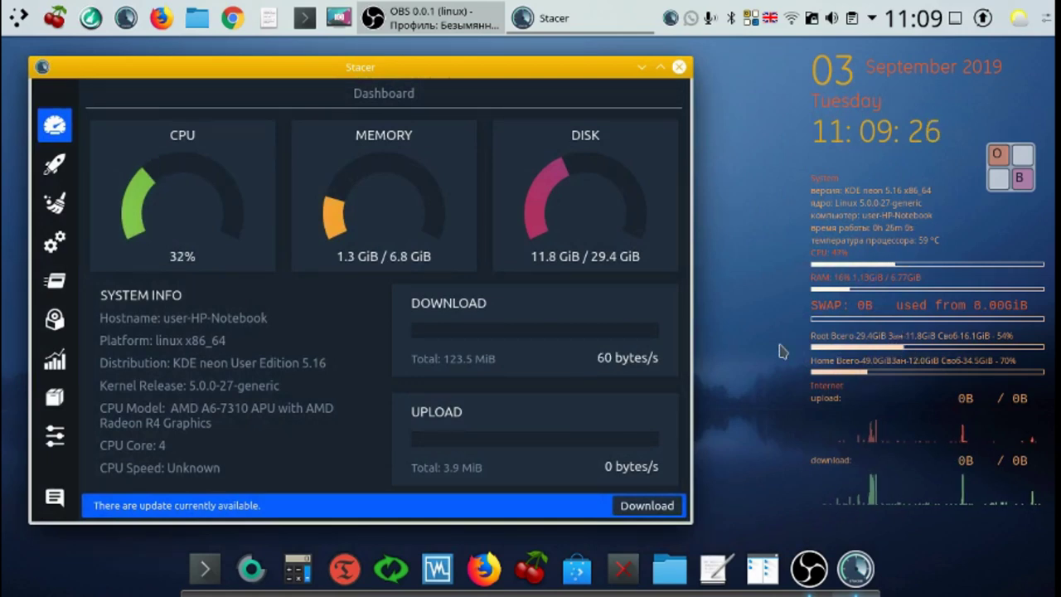
left_click(55, 204)
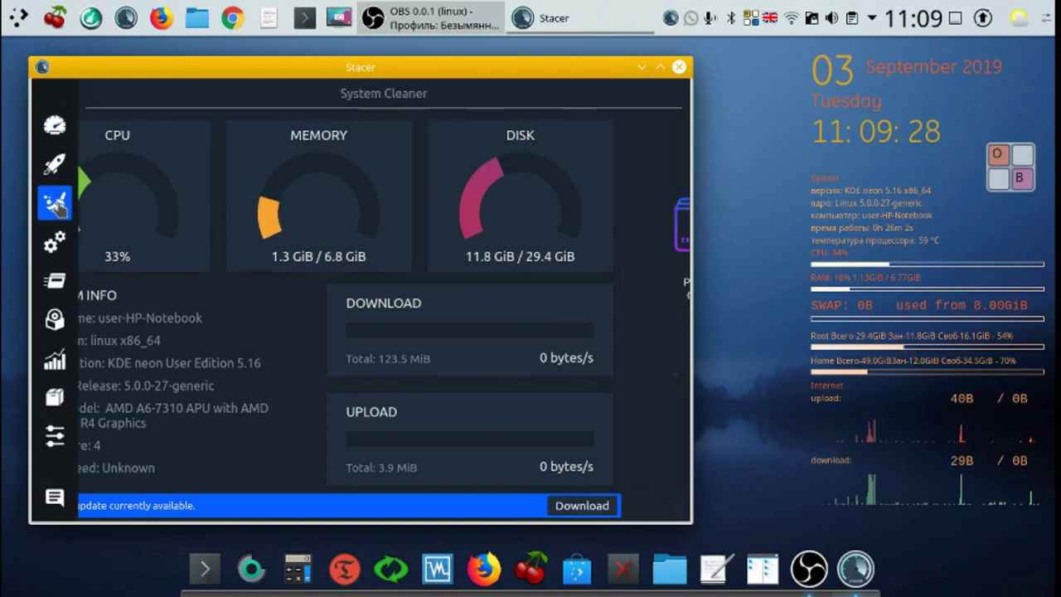
left_click(364, 485)
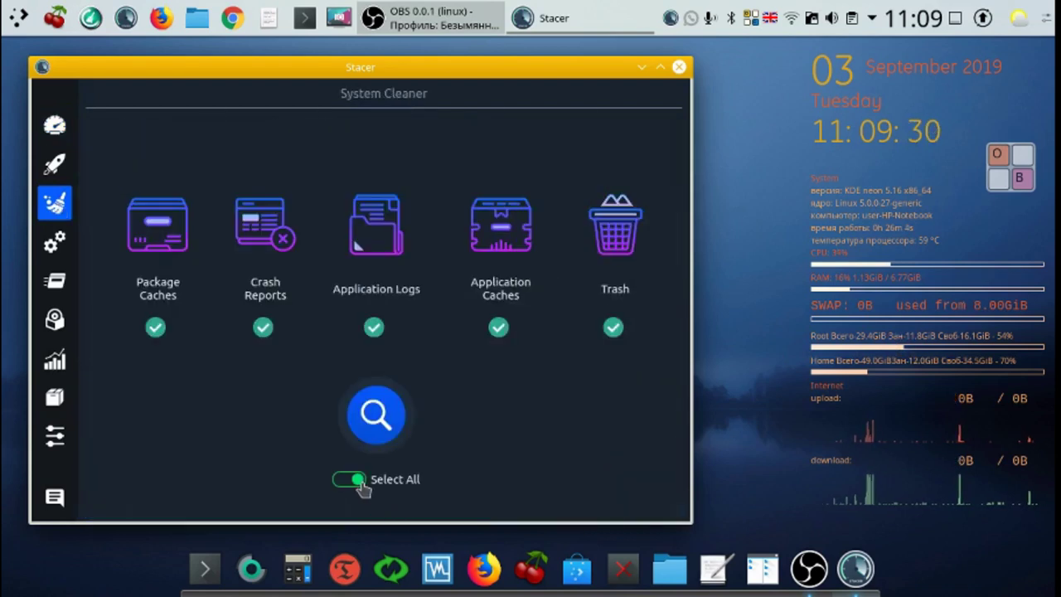
left_click(380, 421)
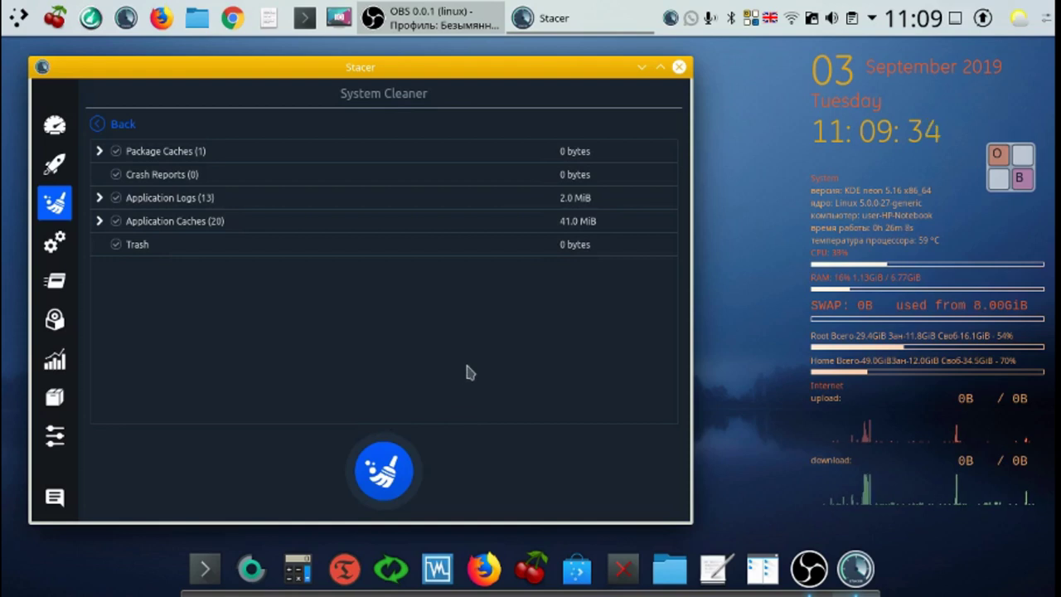
Clean the Application Logs and Application Caches in Stacer, authorising with the account password, and close the on-screen keyboard
left_click(428, 207)
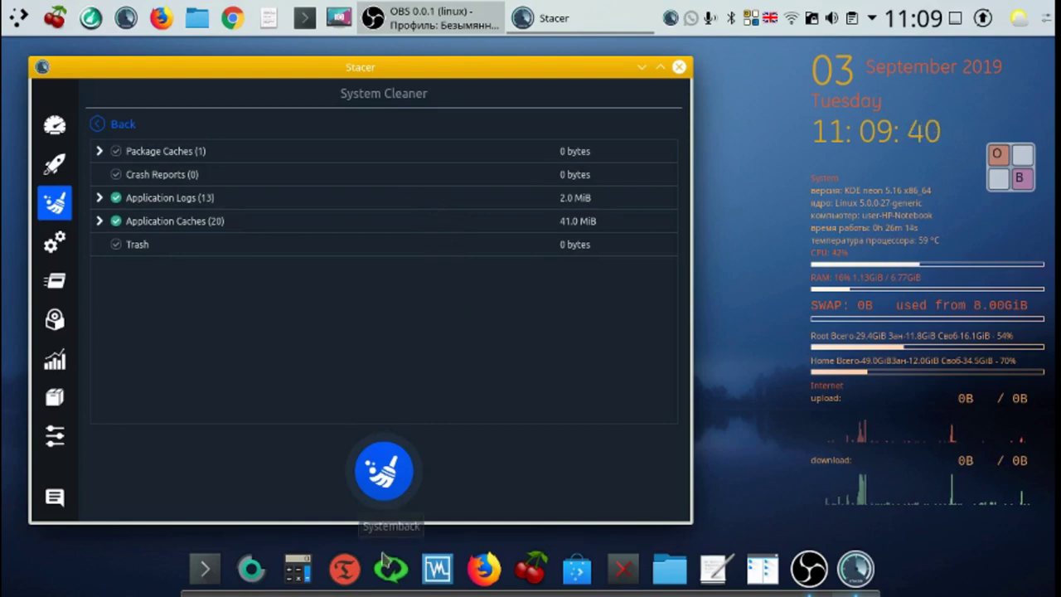
left_click(385, 490)
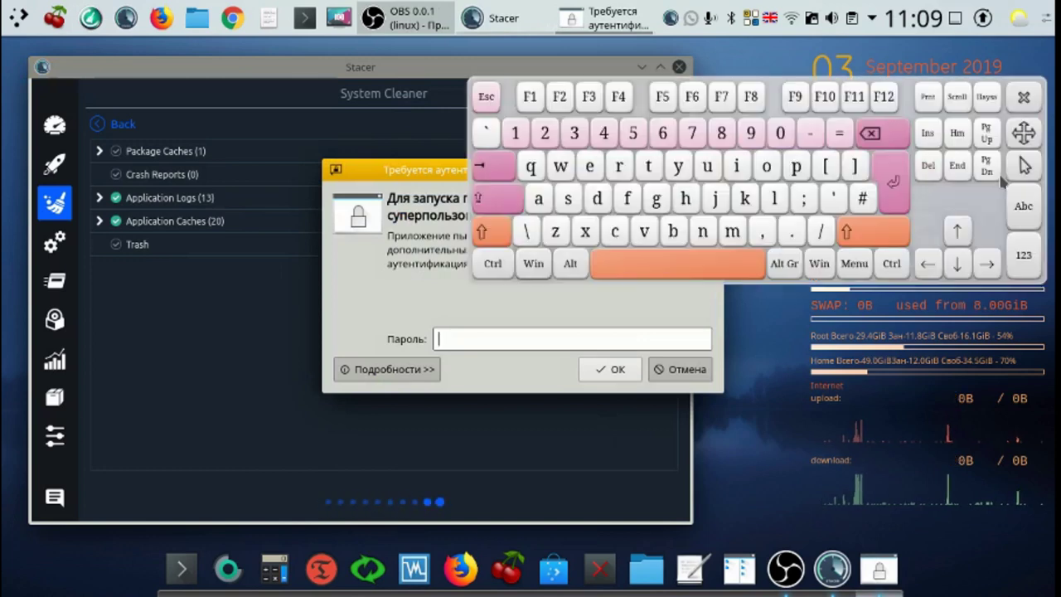
left_click(516, 131)
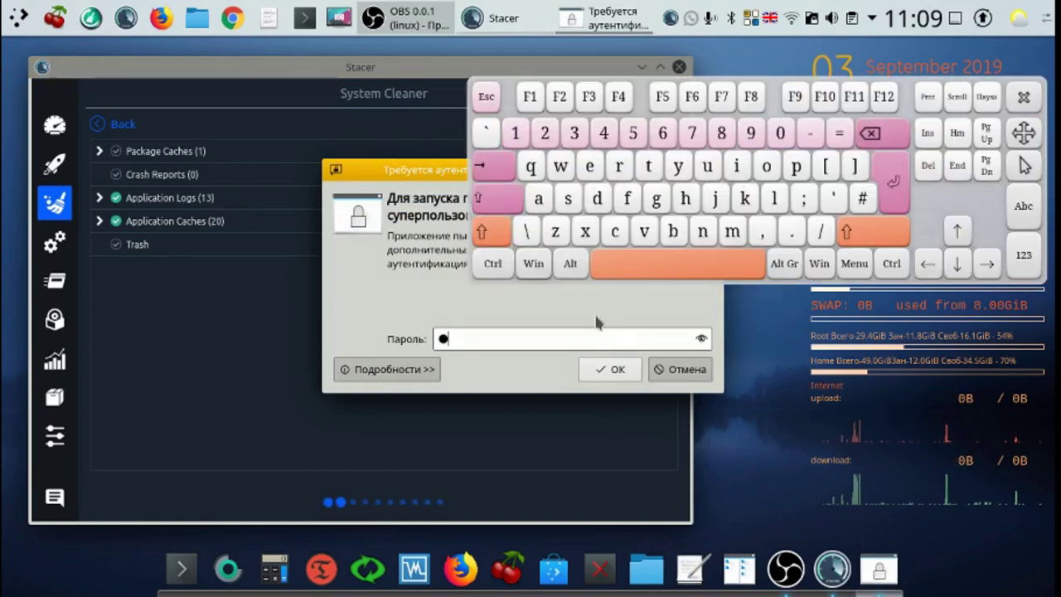
left_click(623, 370)
left_click(1025, 102)
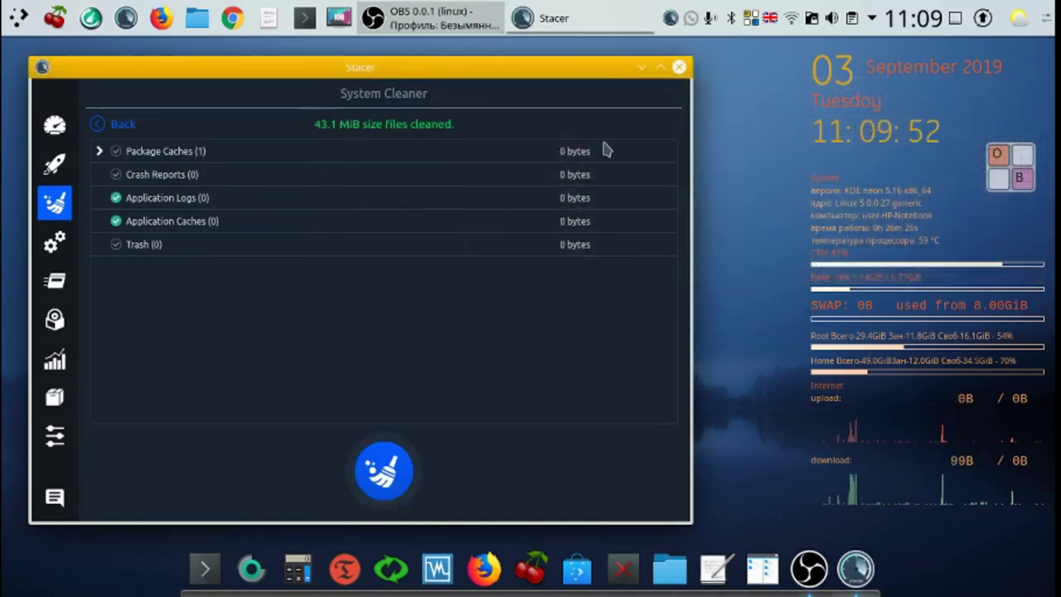
Review the Stacer dashboard and quit Stacer completely instead of leaving it in the system tray
left_click(55, 125)
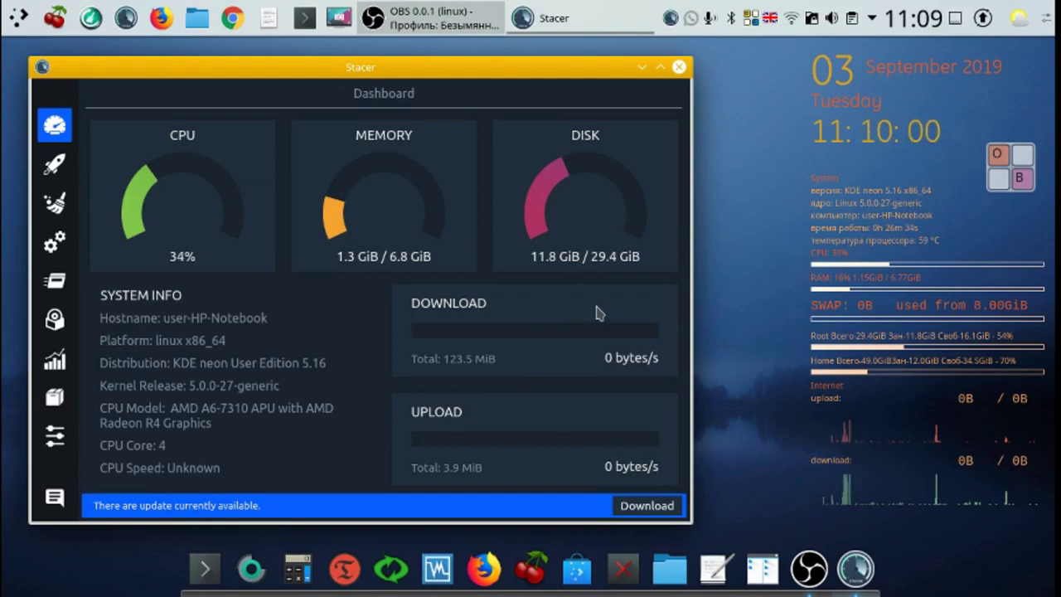
left_click(678, 68)
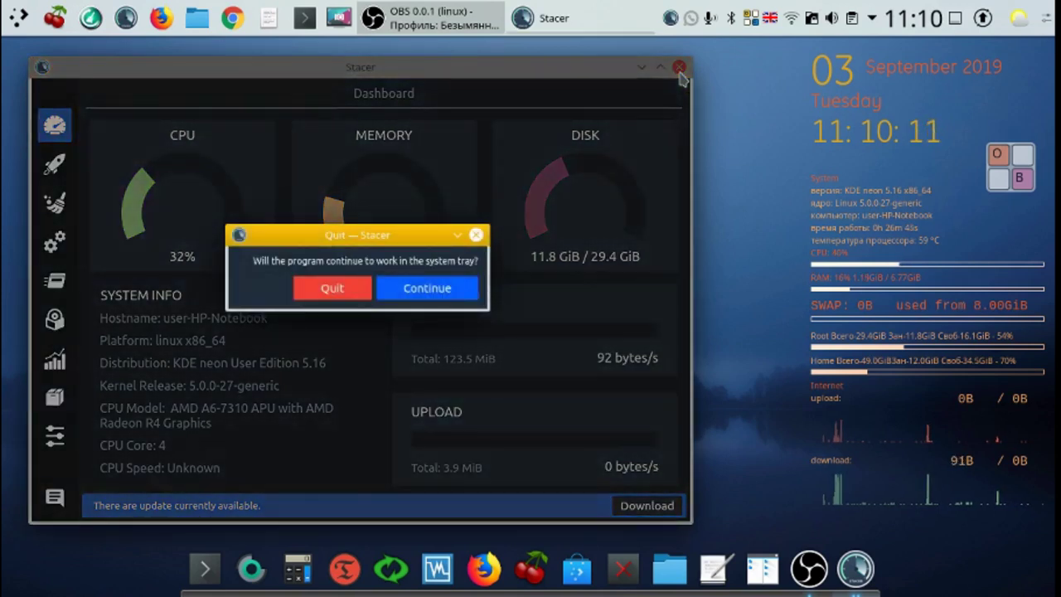
left_click(330, 290)
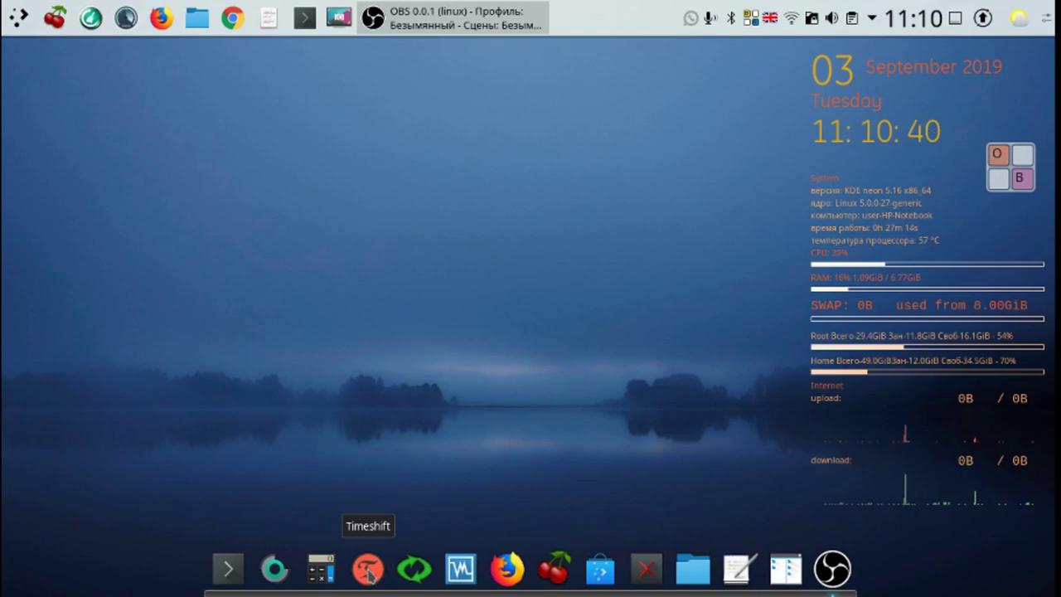
Launch Timeshift and authenticate by entering the account password with the on-screen keyboard
left_click(369, 571)
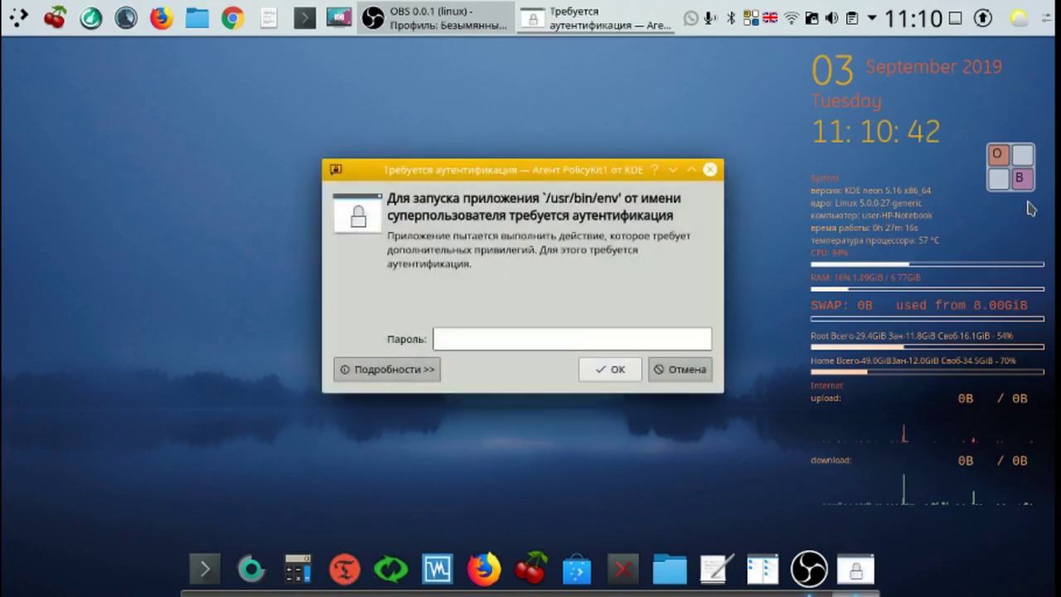
left_click(1016, 184)
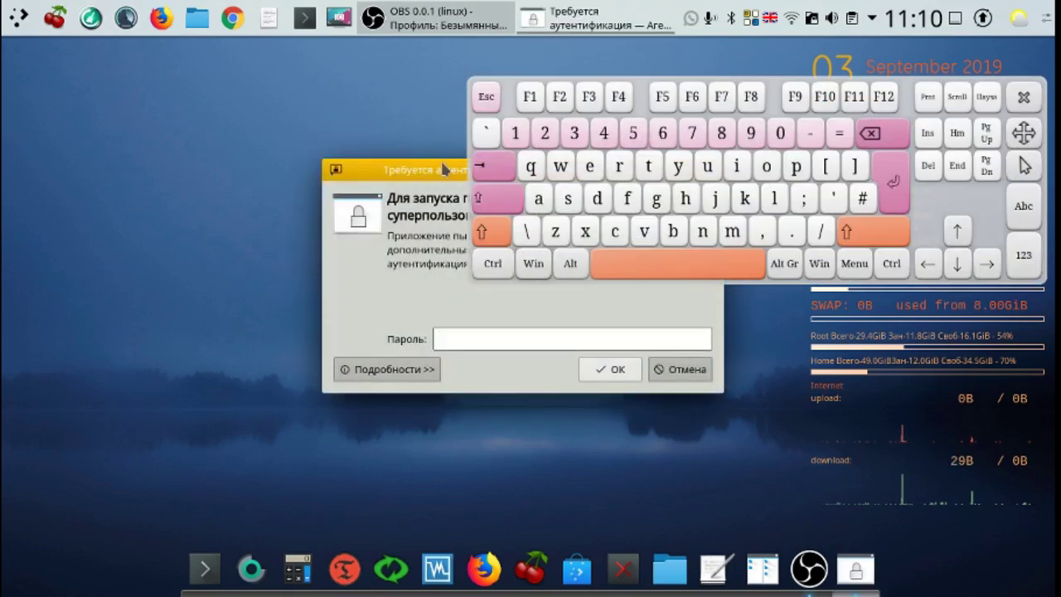
left_click(515, 134)
left_click(620, 370)
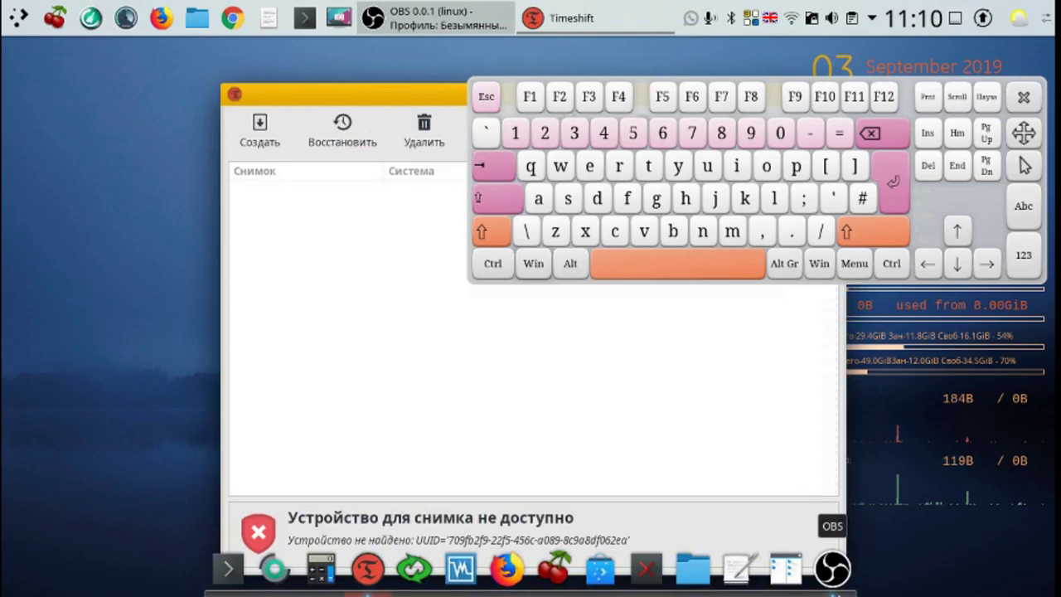
Close the on-screen keyboard and bring the Timeshift window back to the front of the desktop
right_click(832, 568)
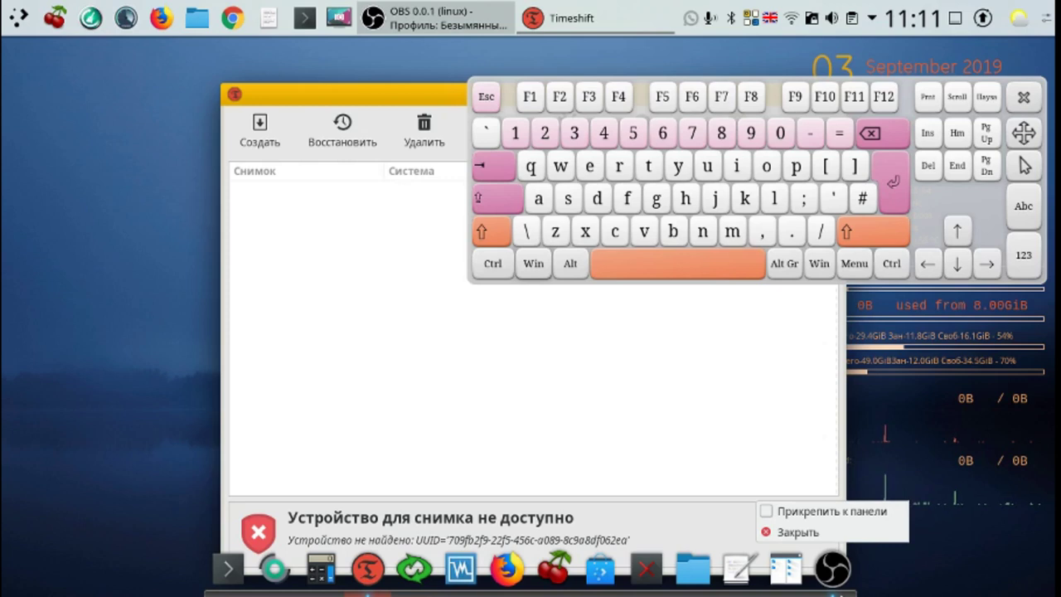
left_click(1027, 95)
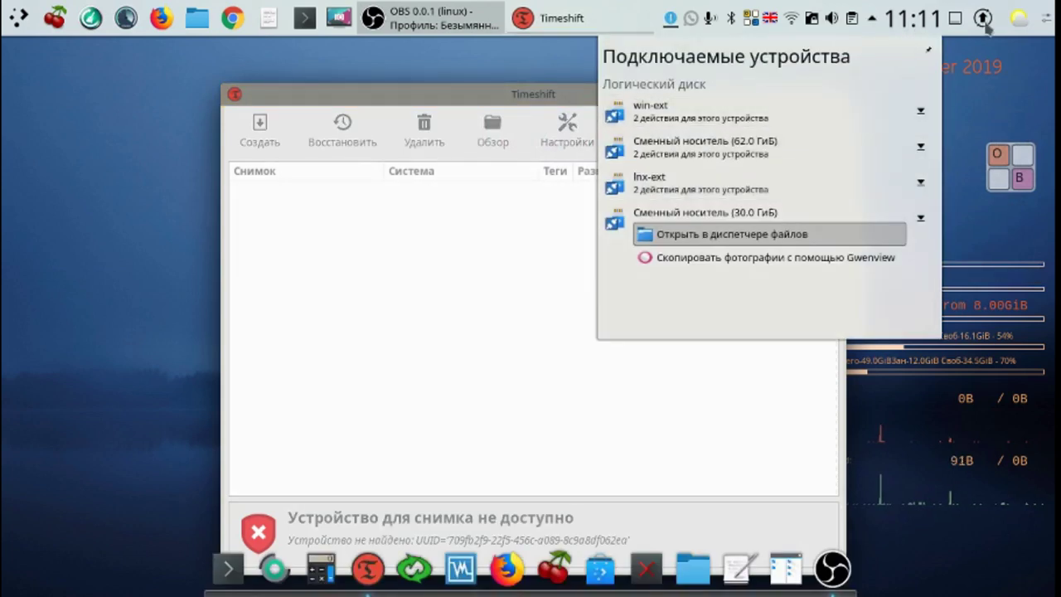
left_click(953, 20)
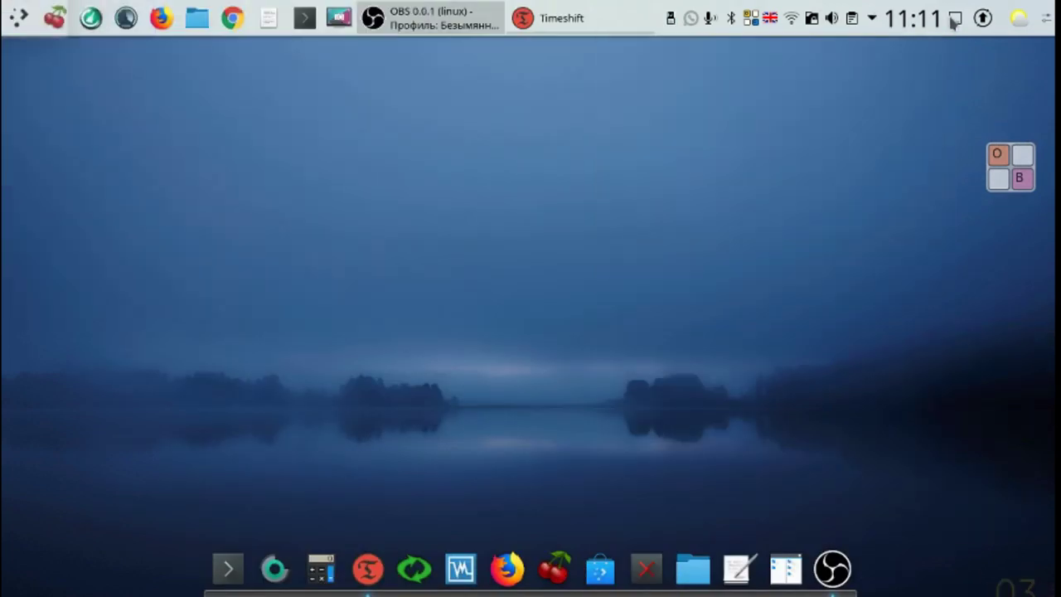
left_click(559, 22)
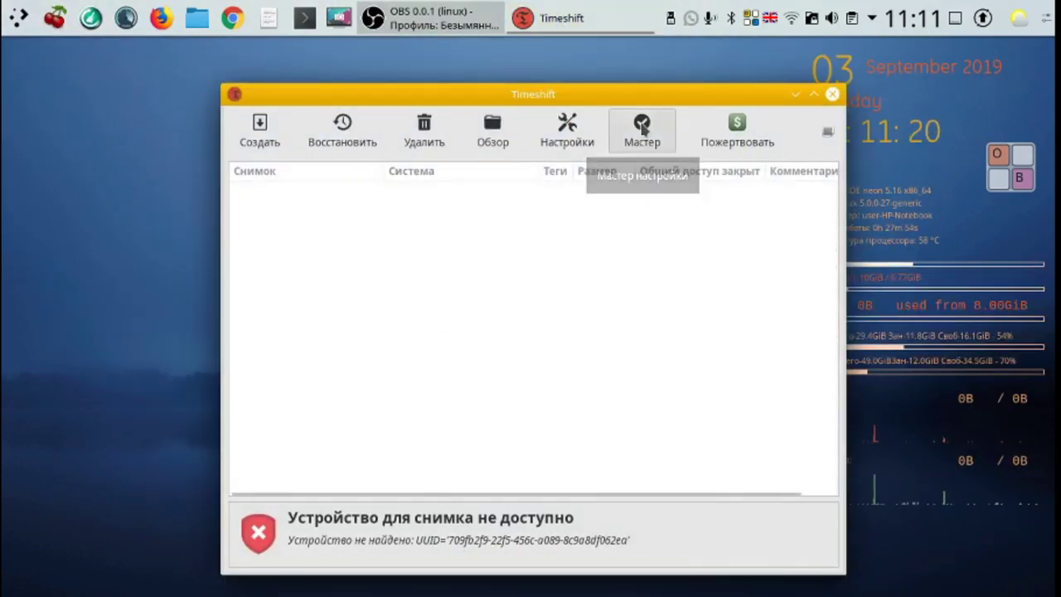
Complete the Timeshift setup wizard with RSYNC snapshots stored on sdb5 (lnx-ext) of the M3 Portable Seagate and users' home directories excluded
left_click(643, 125)
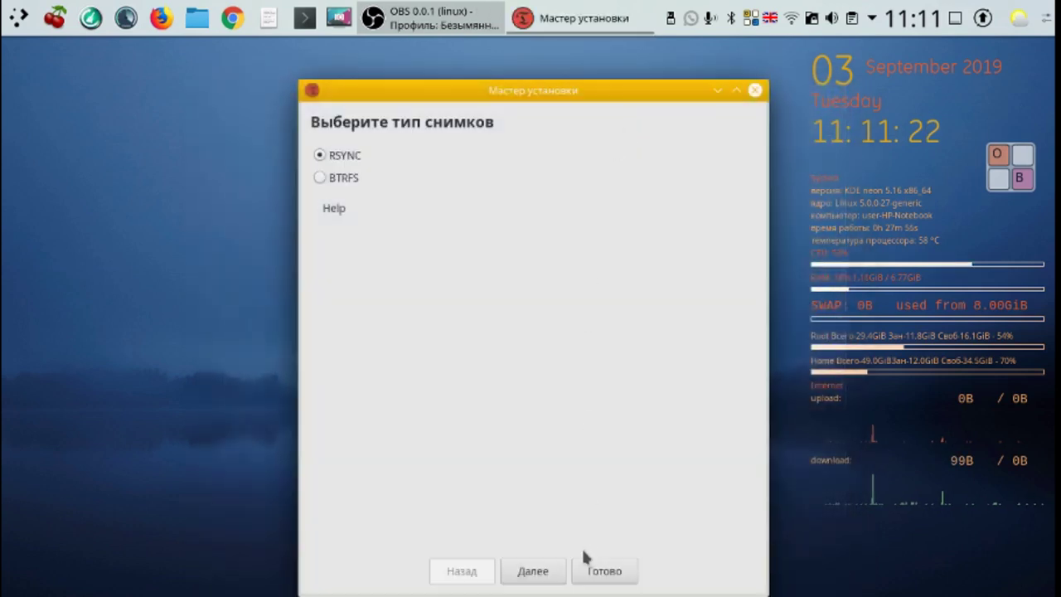
left_click(531, 575)
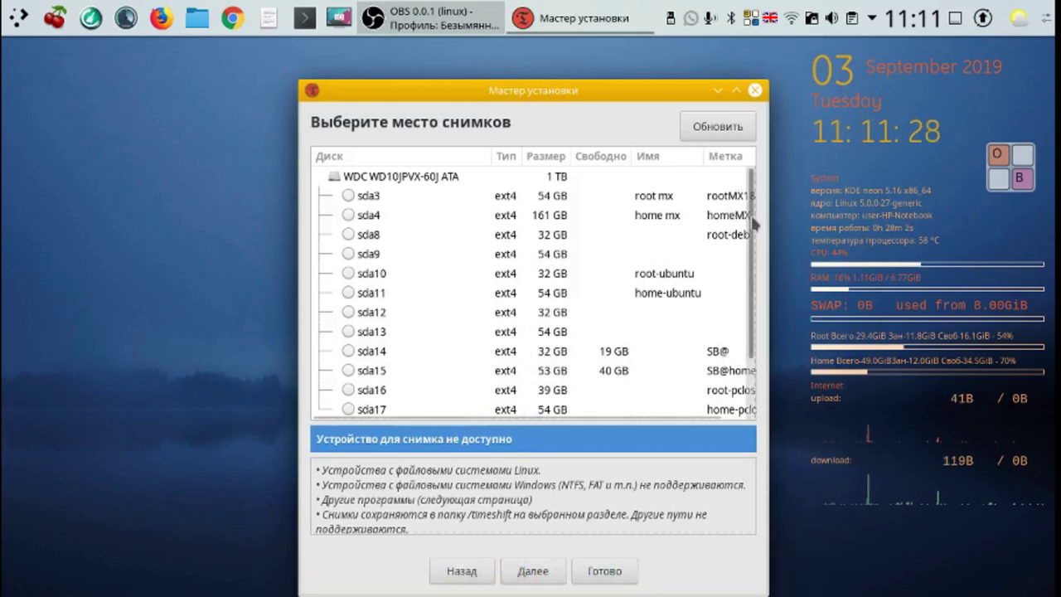
scroll(753, 221, "down", 2)
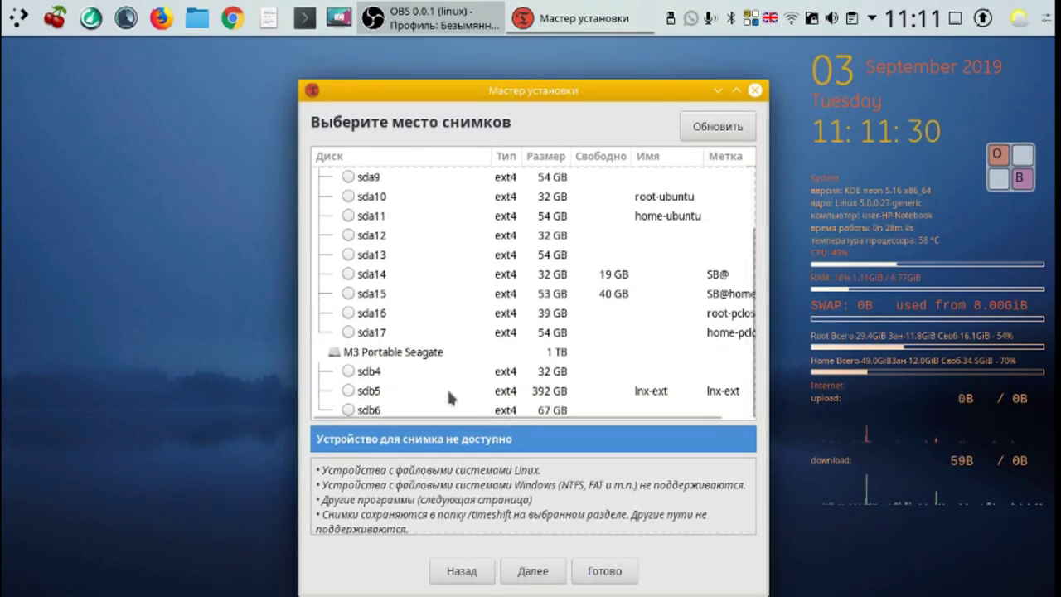
left_click(447, 391)
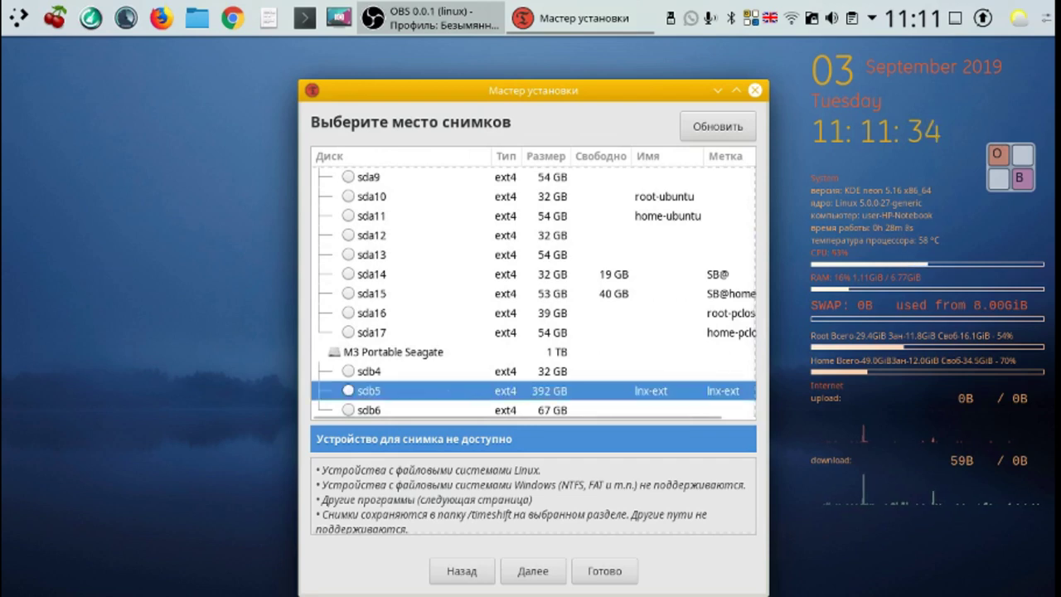
left_click(535, 578)
left_click(538, 576)
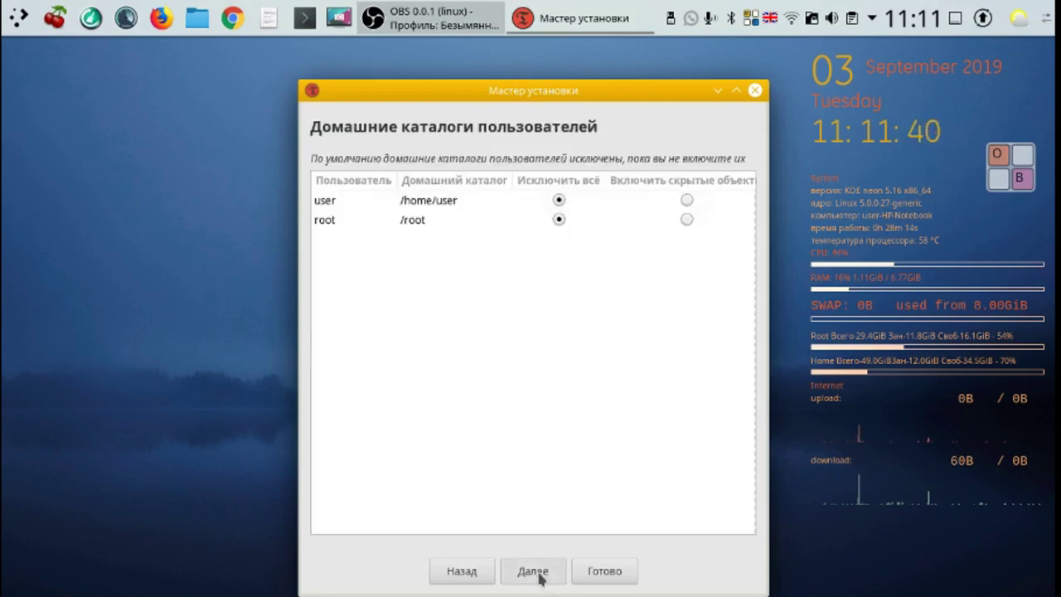
left_click(539, 577)
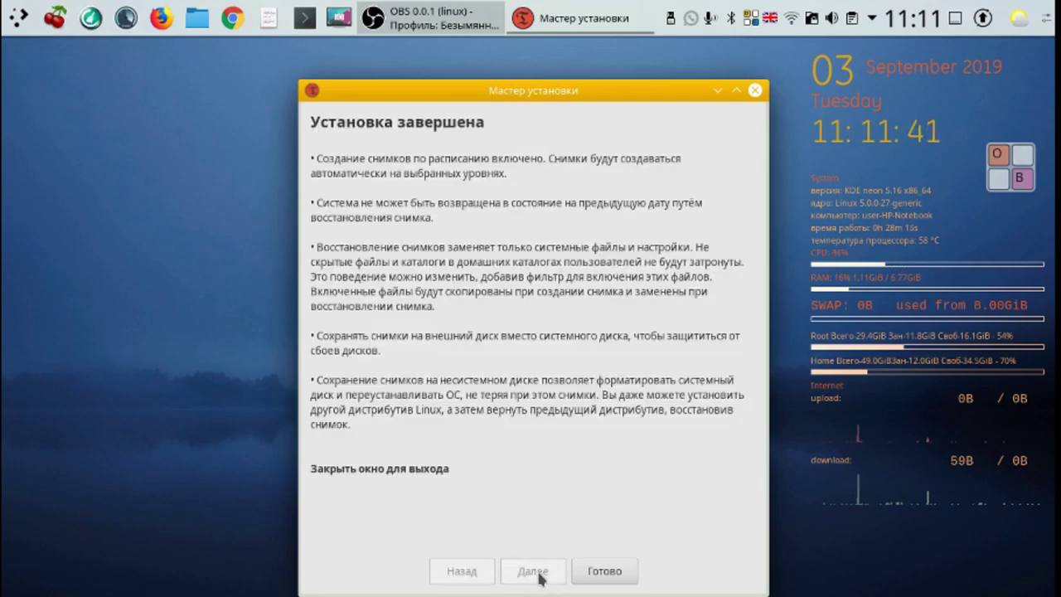
left_click(607, 578)
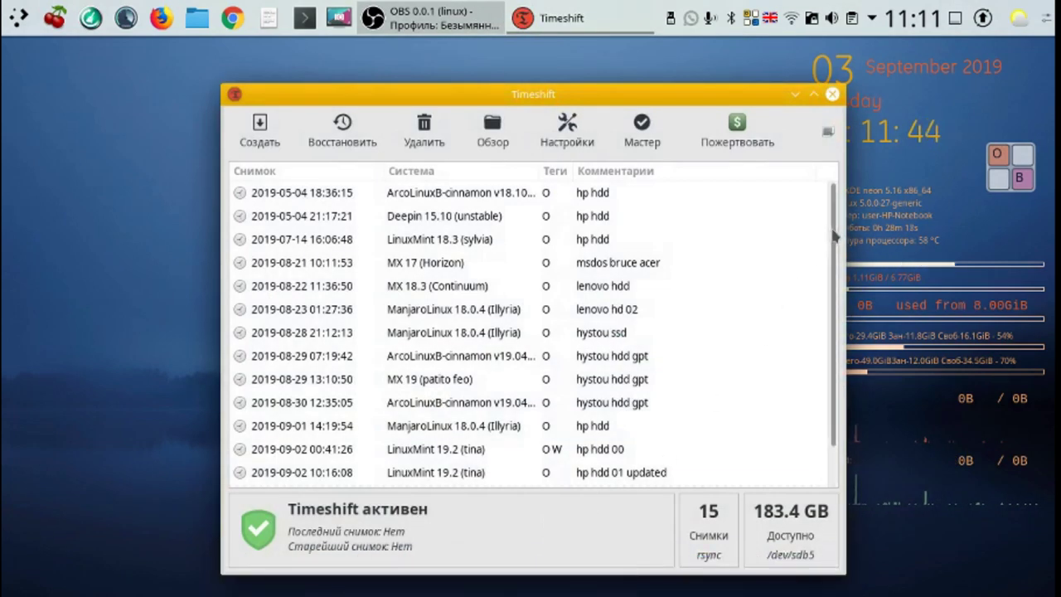
Look through the Timeshift snapshot list, select the neon 18.04 (bionic) snapshot commented "hp hdd", and close Timeshift
scroll(834, 249, "down", 1)
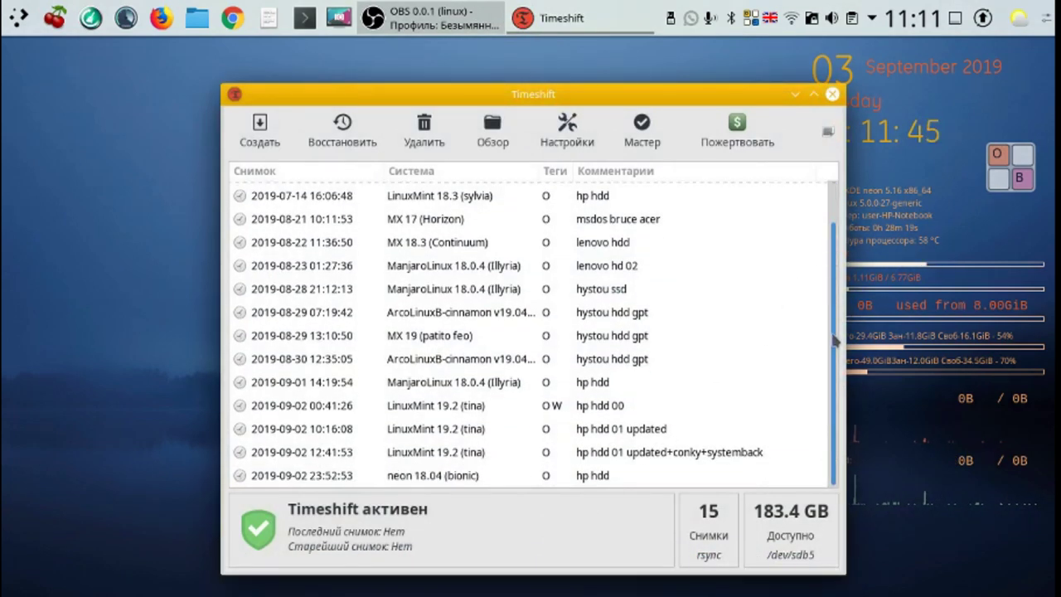
left_click(469, 477)
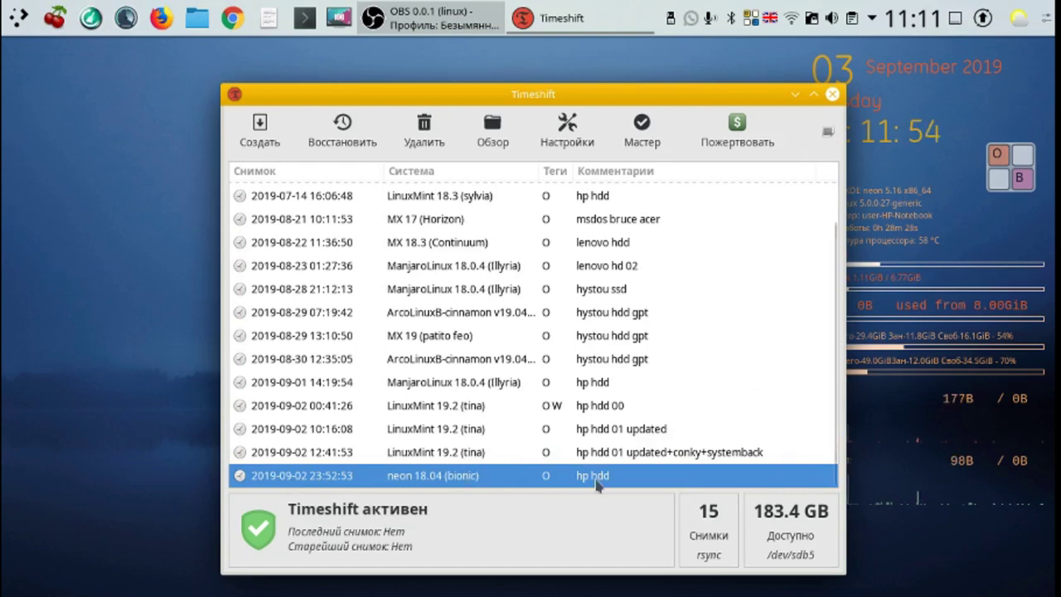
left_click_drag(588, 94, 509, 85)
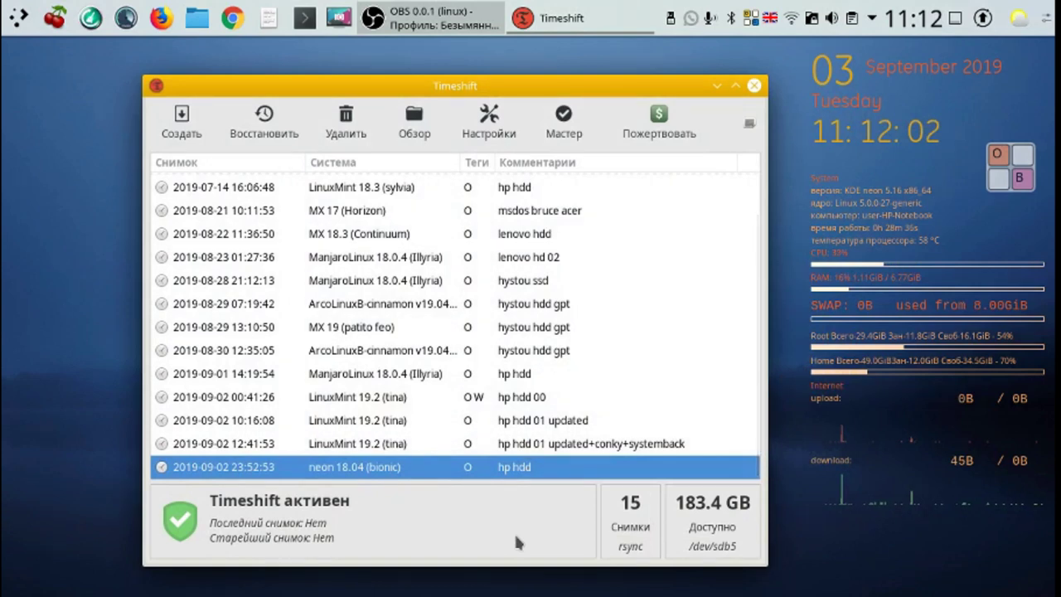
left_click(755, 86)
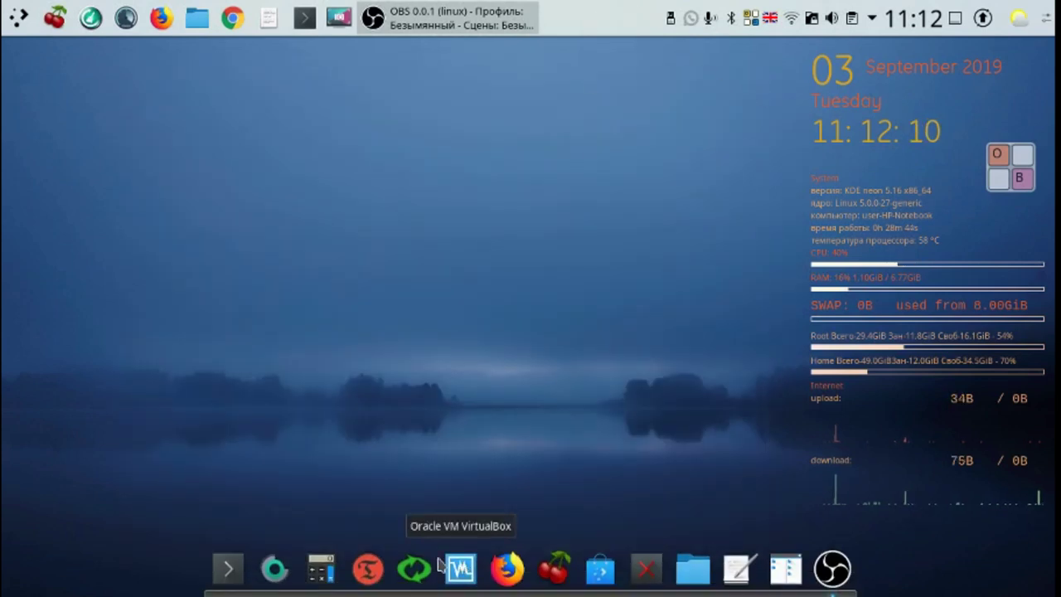
Launch Systemback, authenticate by entering the account password with the on-screen keyboard, and close the keyboard to clear the view
left_click(415, 570)
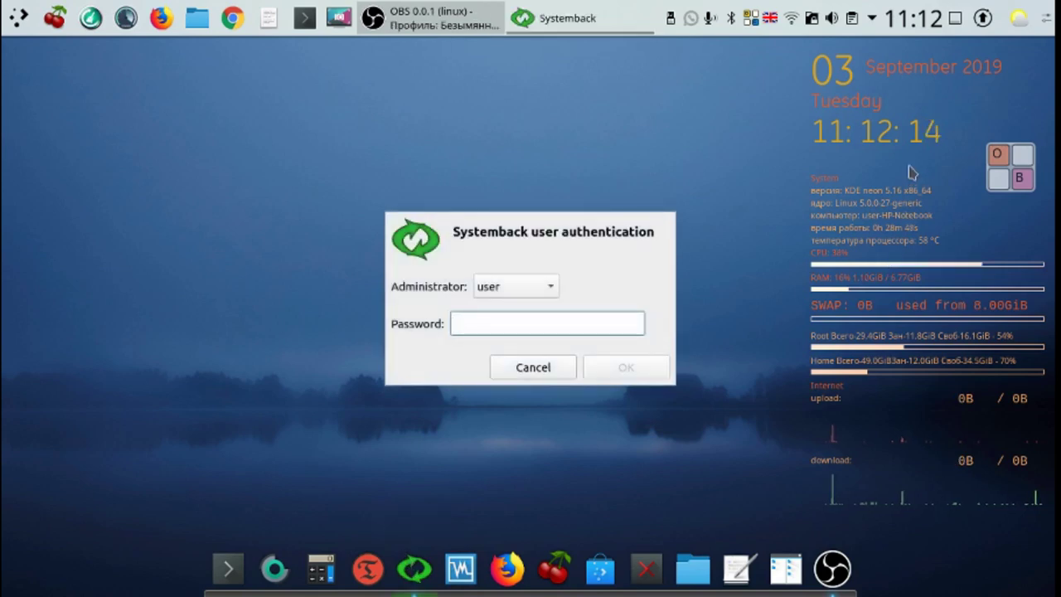
left_click(998, 153)
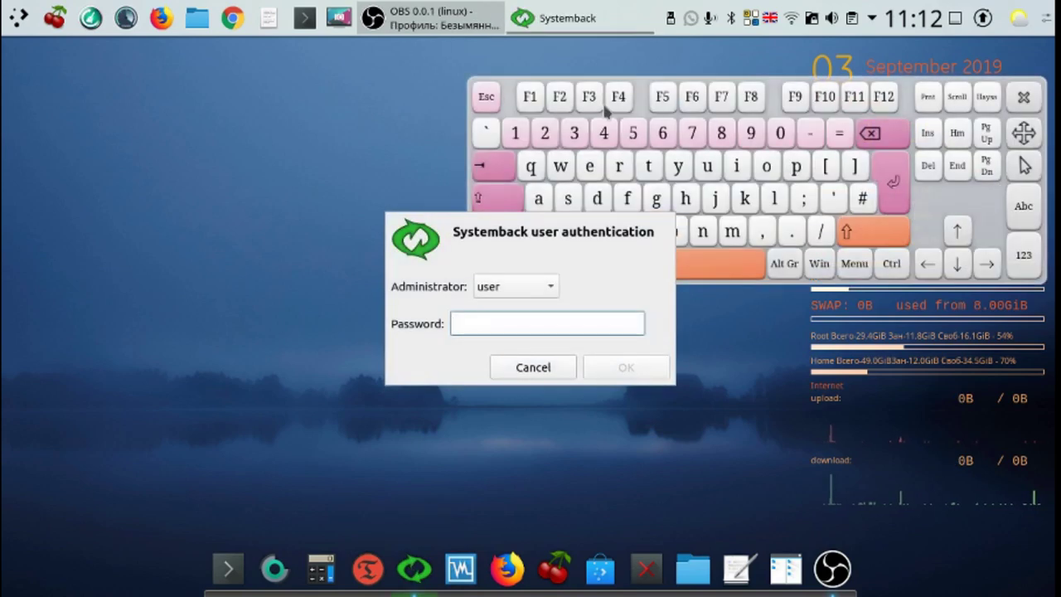
left_click(515, 133)
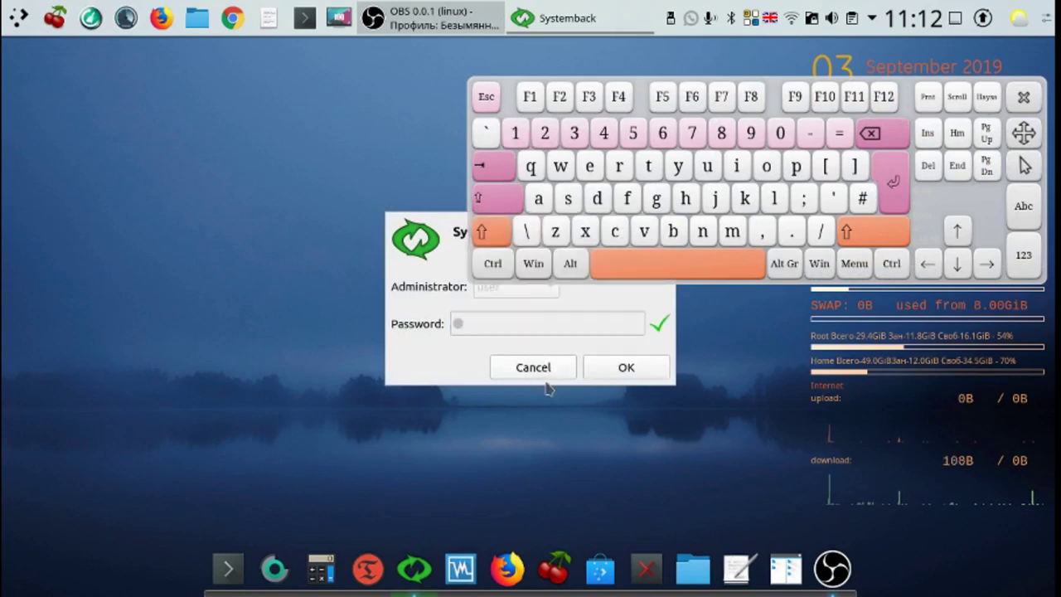
left_click(626, 368)
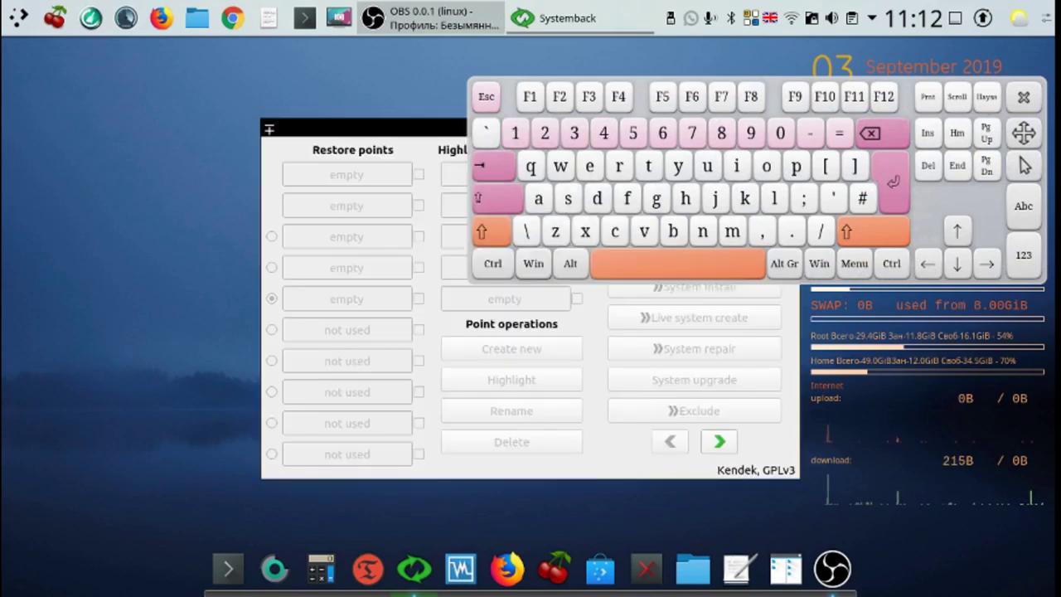
left_click_drag(418, 129, 287, 100)
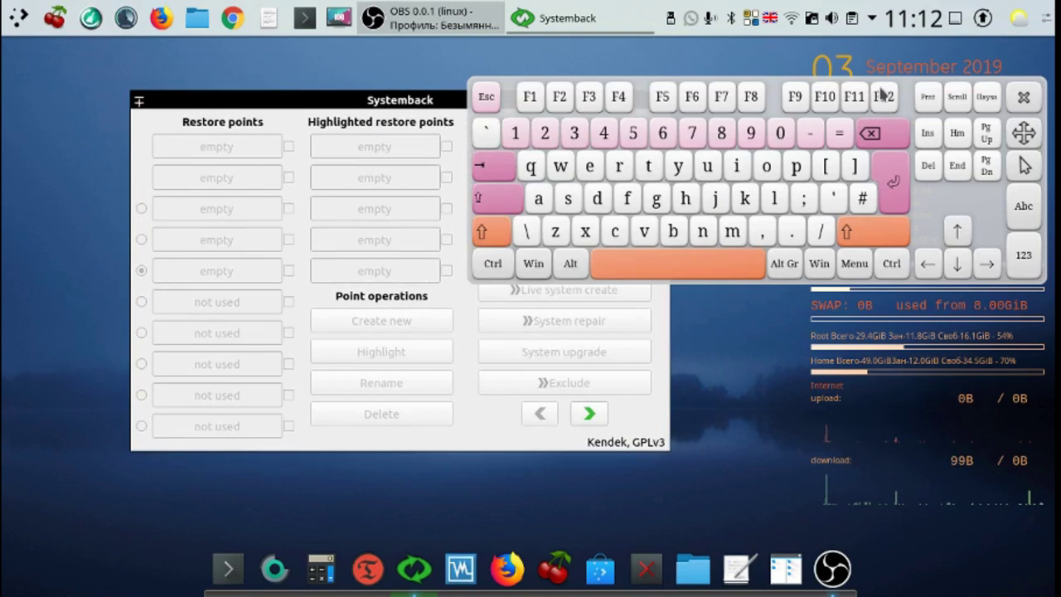
left_click(1025, 97)
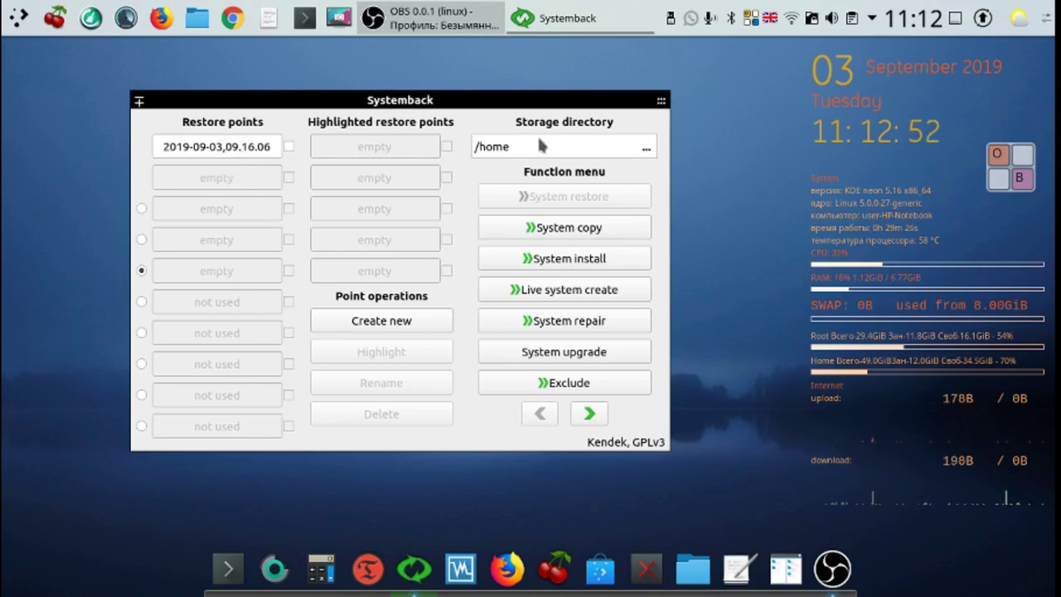
Look at Systemback's Live system create page and its Storage directory chooser without changing anything, and close Systemback
left_click(568, 290)
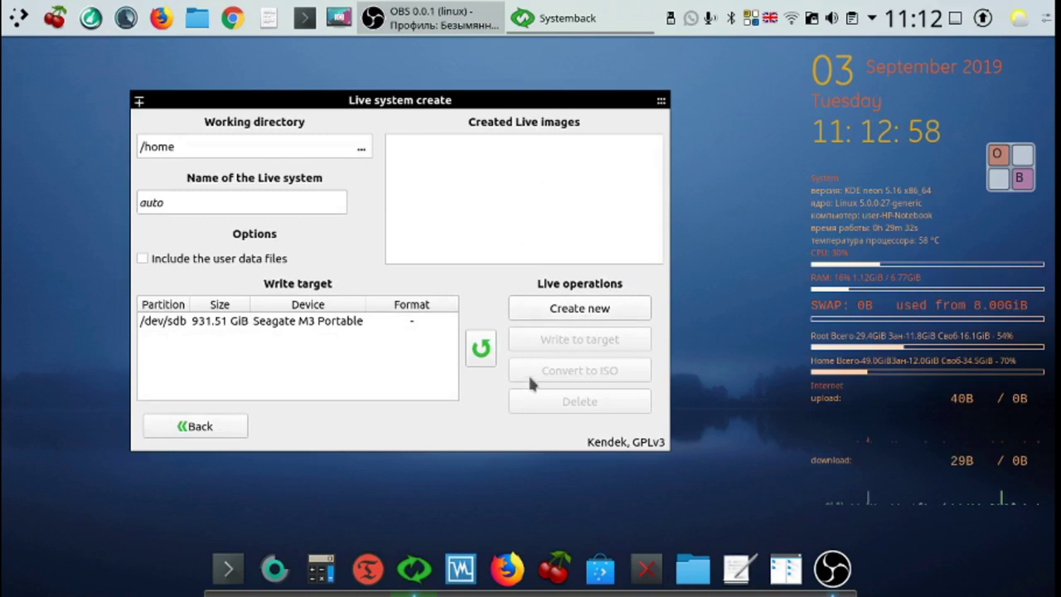
left_click(223, 434)
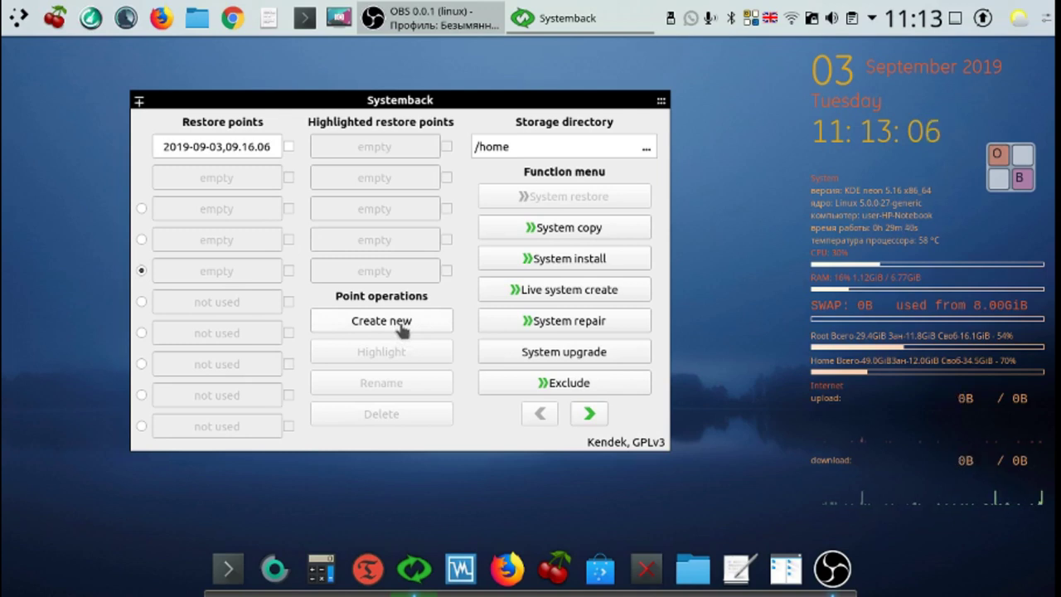
left_click(646, 148)
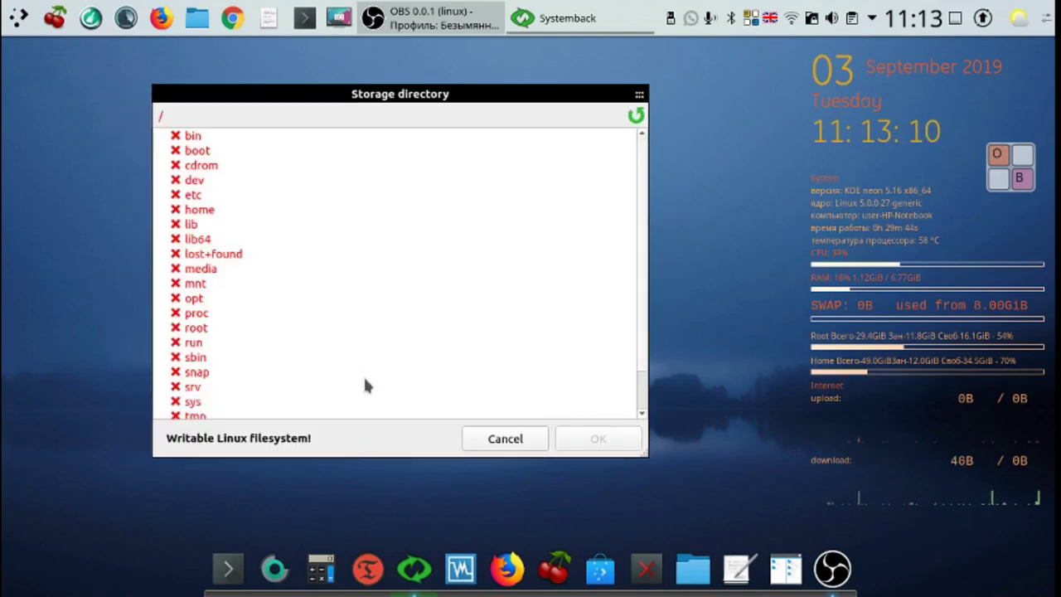
left_click(504, 441)
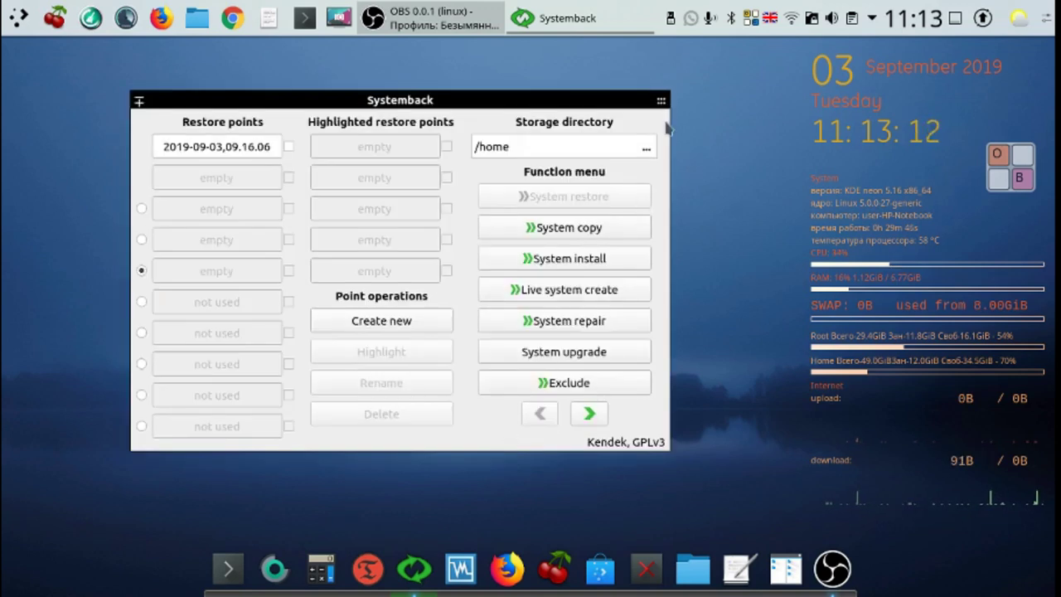
left_click(654, 108)
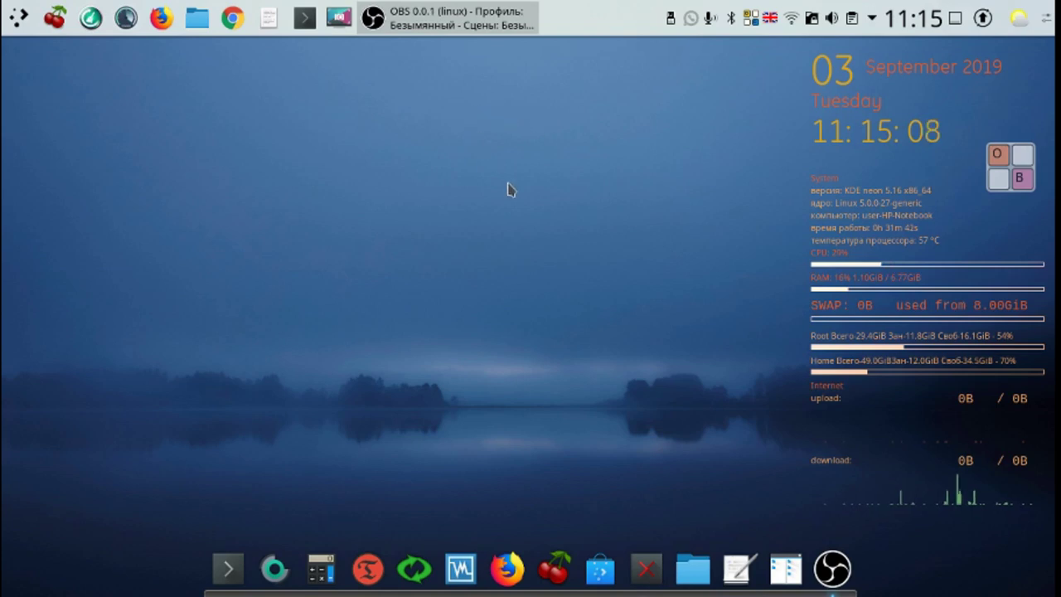
mouse_move(465, 29)
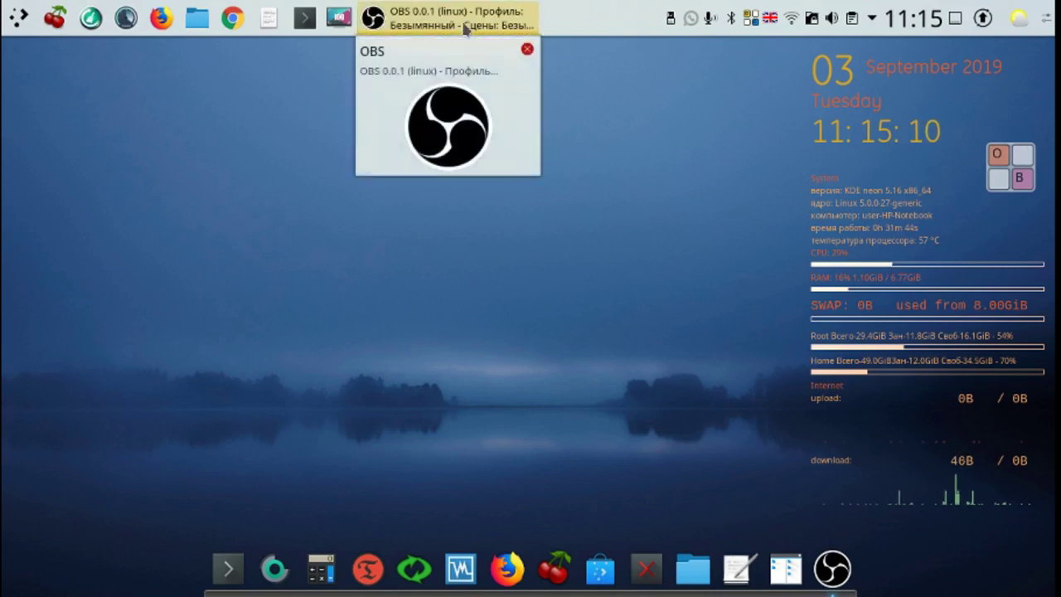
left_click(434, 149)
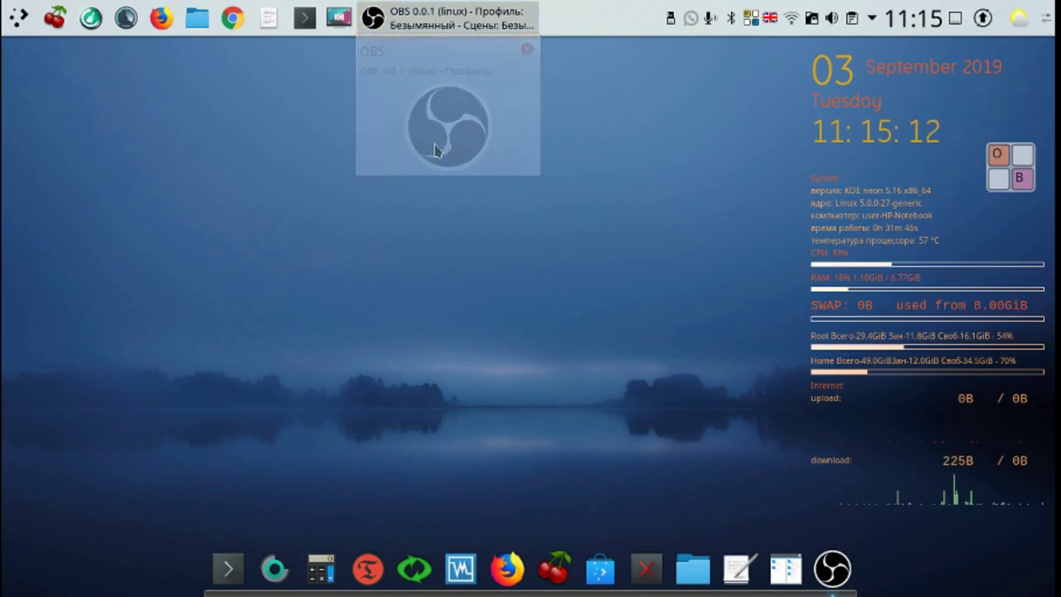